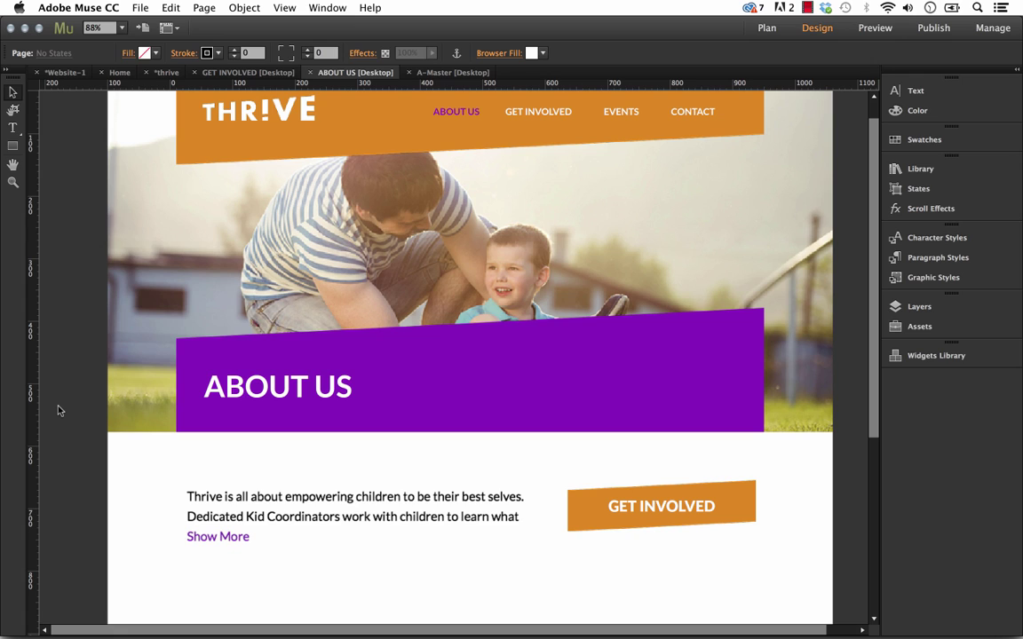
Step: Scroll to the About Us collapsible text and open the File menu to preview the page
{"action": "scroll", "coordinate": [621, 302], "scroll_direction": "up", "scroll_amount": 2}
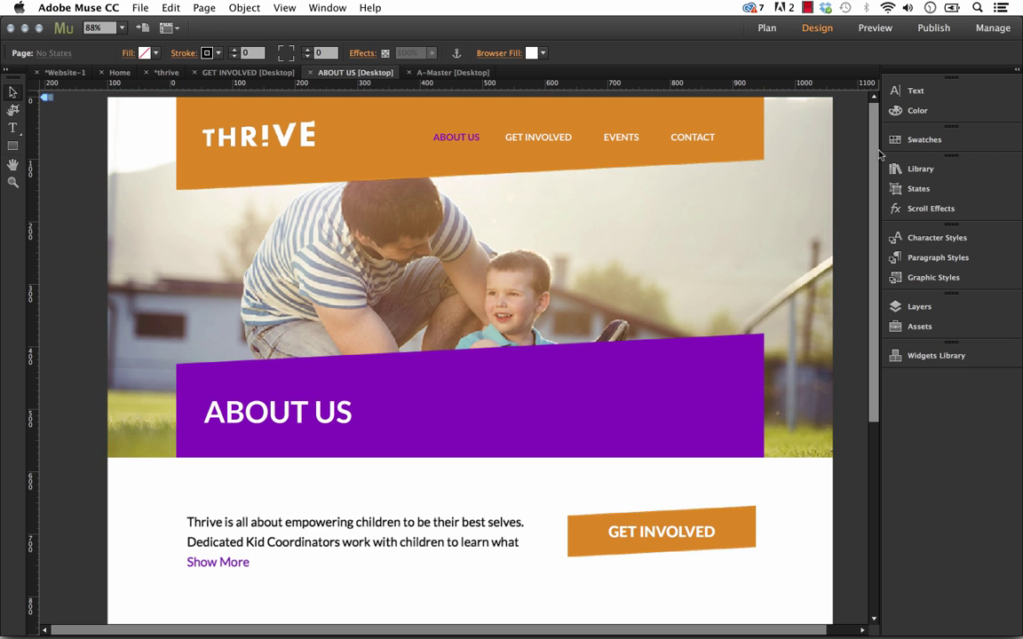
{"action": "scroll", "coordinate": [858, 225], "scroll_direction": "down", "scroll_amount": 5}
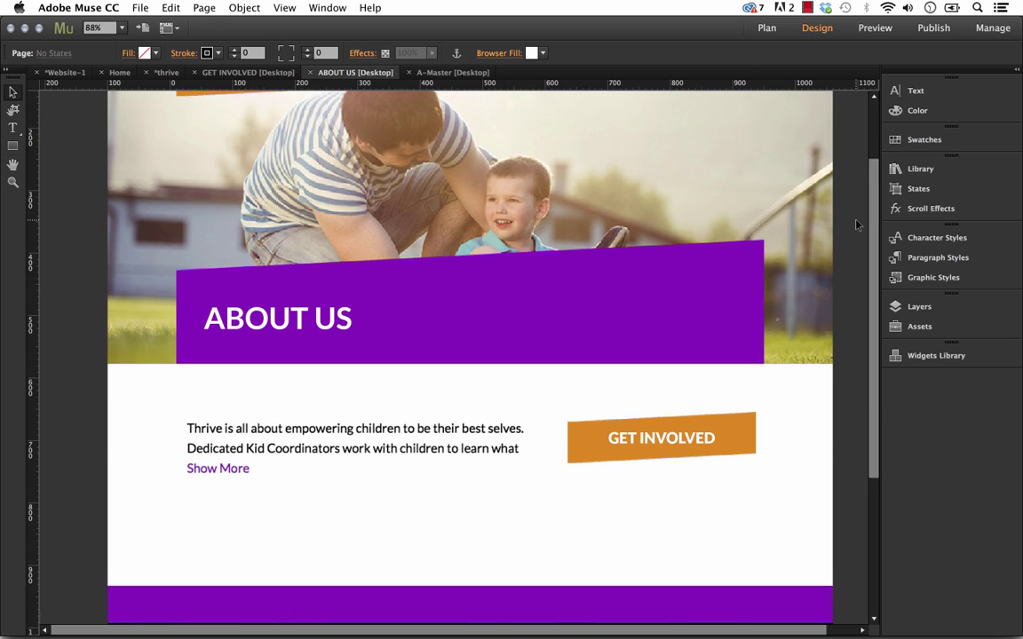
{"action": "scroll", "coordinate": [857, 224], "scroll_direction": "down", "scroll_amount": 2}
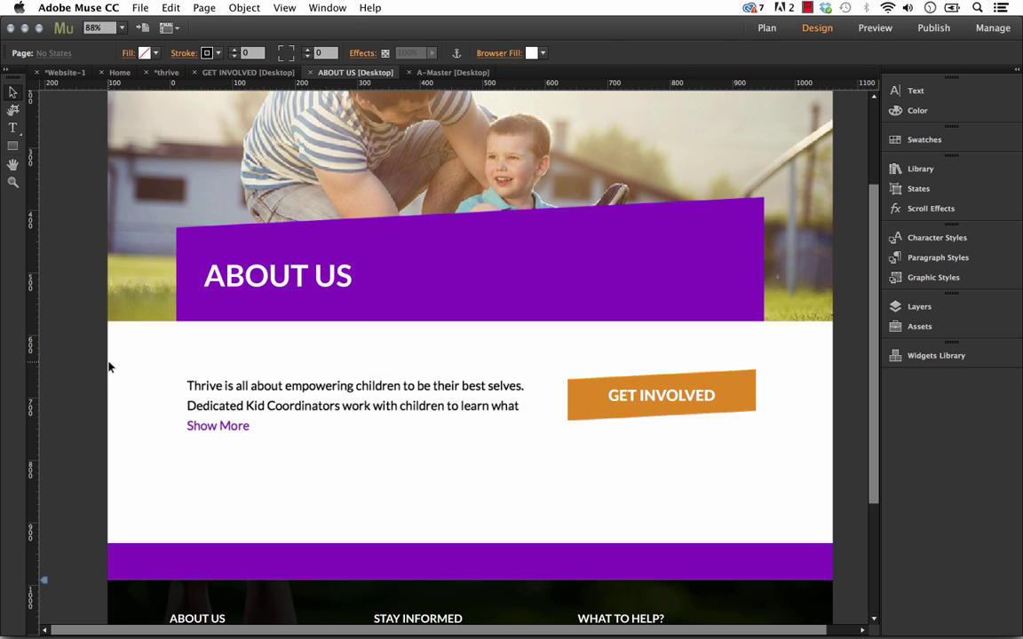
{"action": "left_click", "coordinate": [138, 8]}
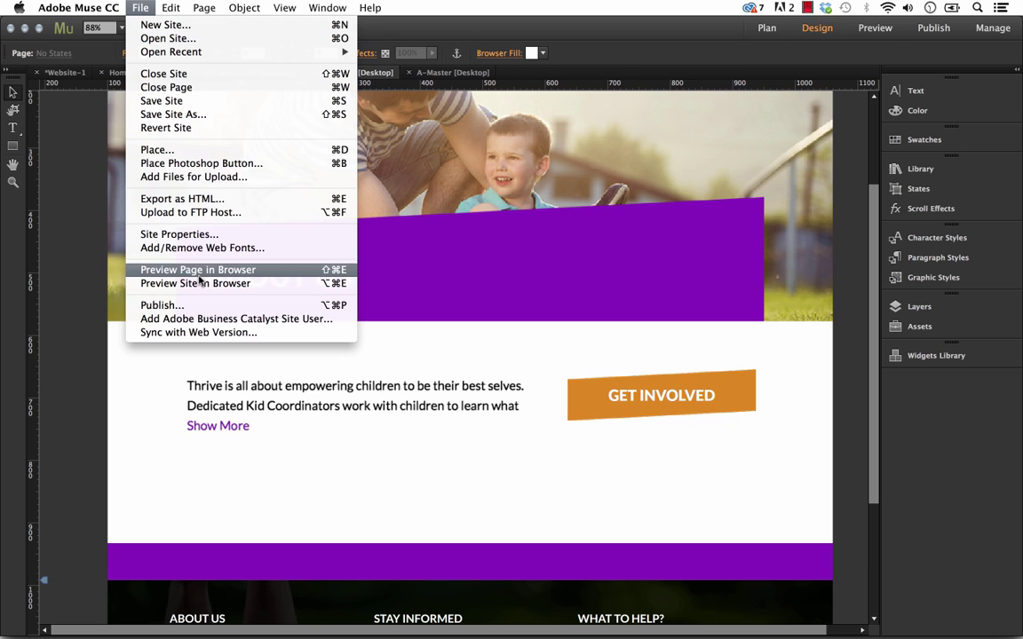
Step: Preview About Us in Firefox and toggle Show More and Hide Text four times
{"action": "left_click", "coordinate": [182, 243]}
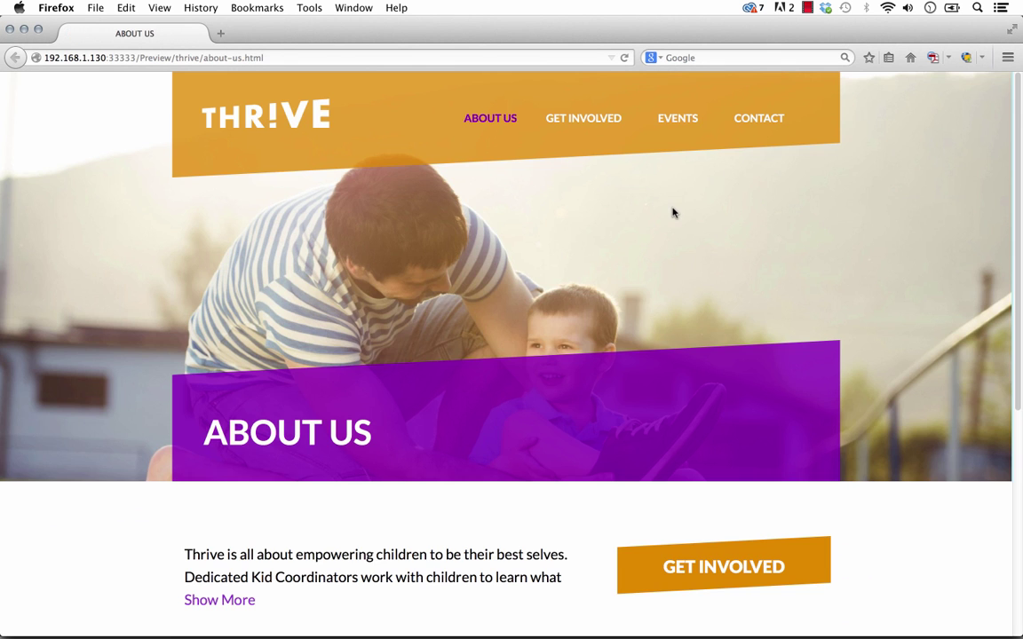
{"action": "scroll", "coordinate": [673, 213], "scroll_direction": "down", "scroll_amount": 5}
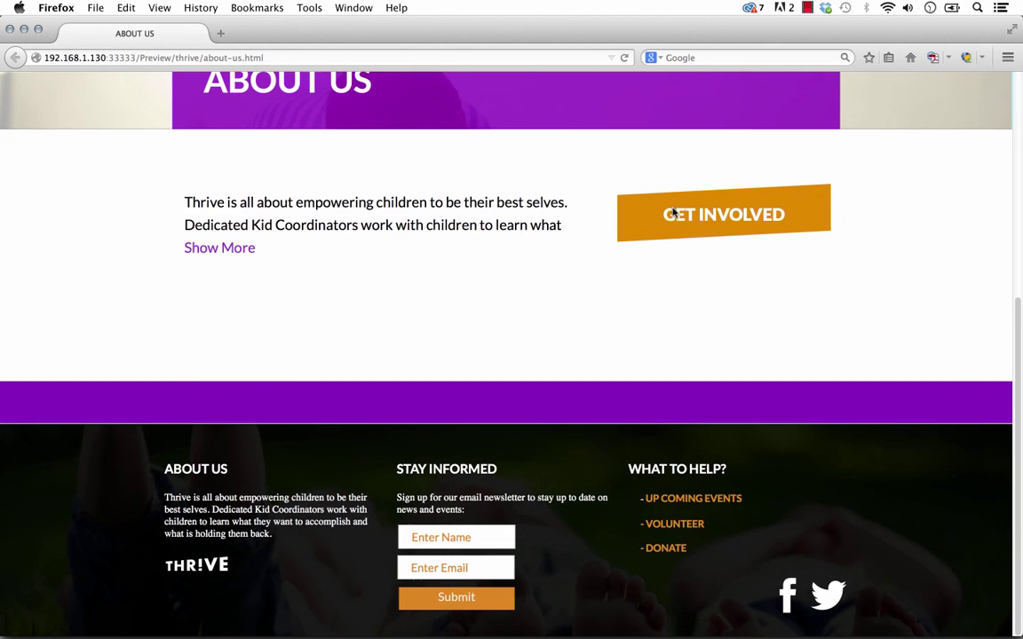
{"action": "left_click", "coordinate": [232, 249]}
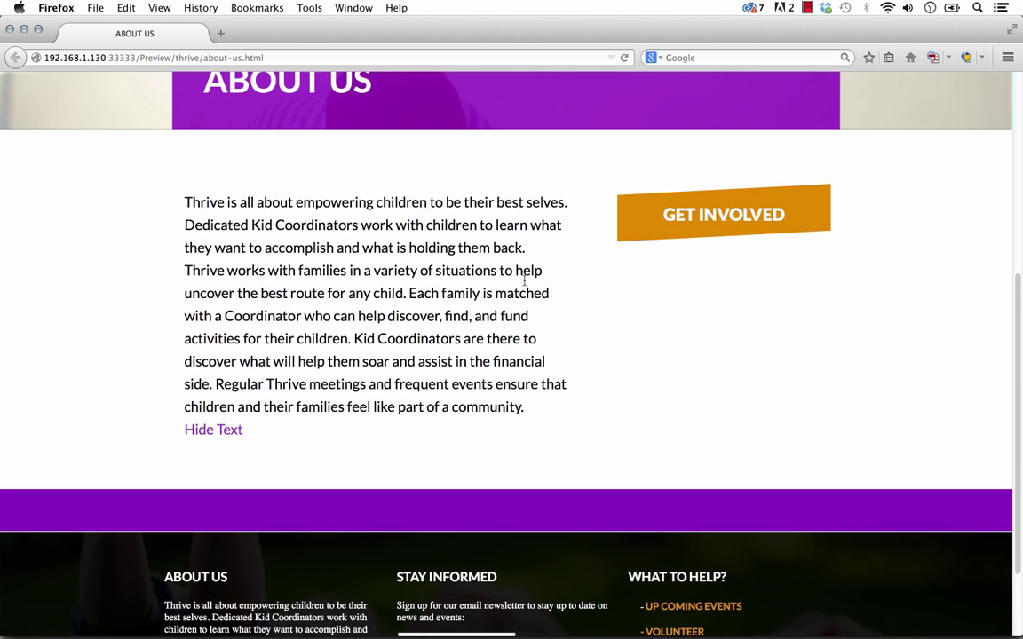
{"action": "left_click", "coordinate": [206, 430]}
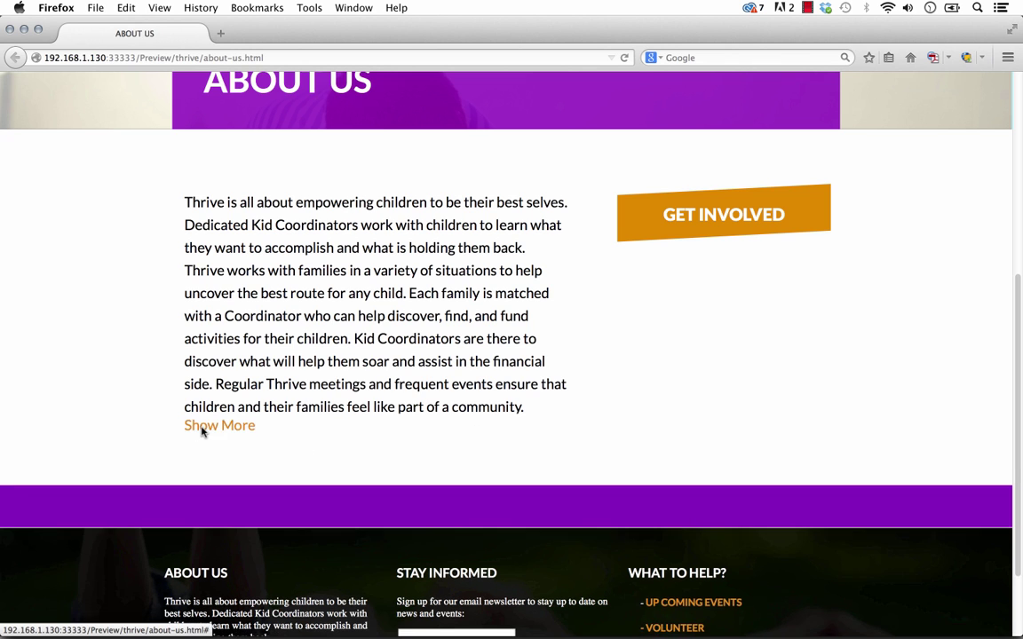
{"action": "left_click", "coordinate": [225, 248]}
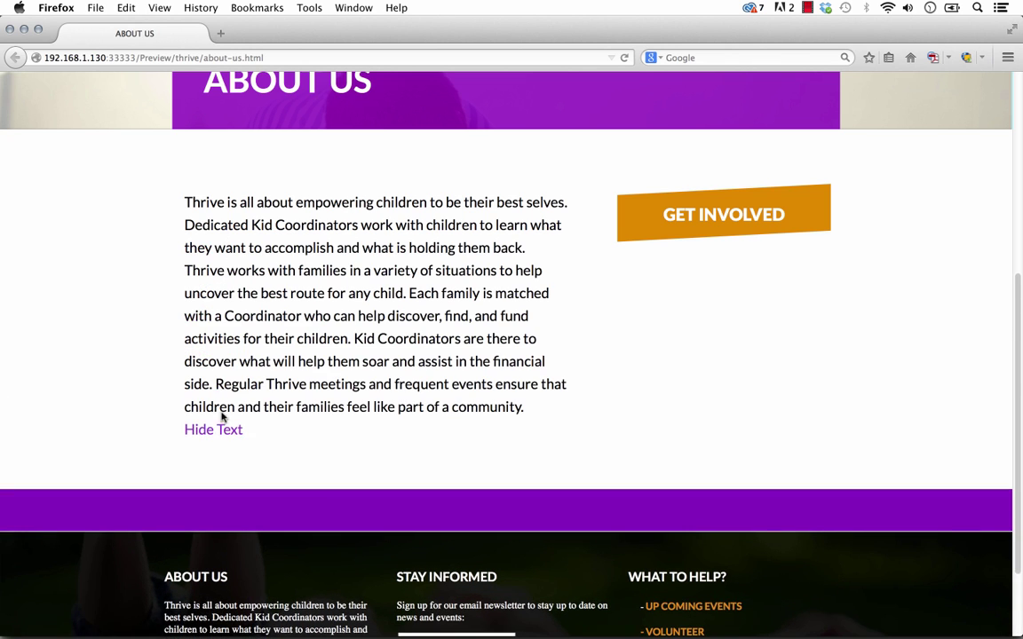
{"action": "left_click", "coordinate": [221, 429]}
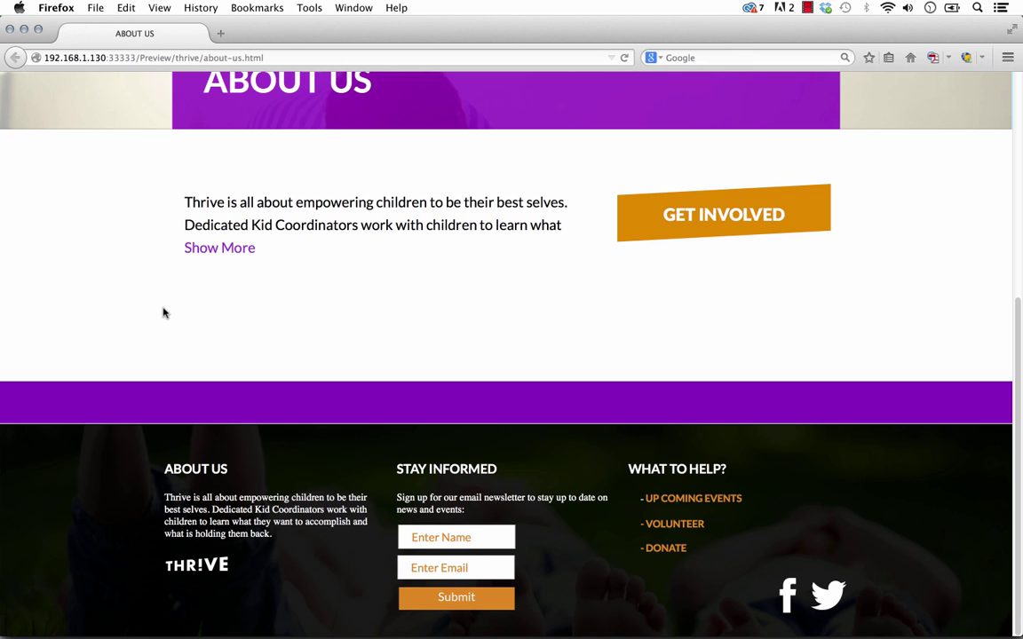
{"action": "left_click", "coordinate": [217, 251]}
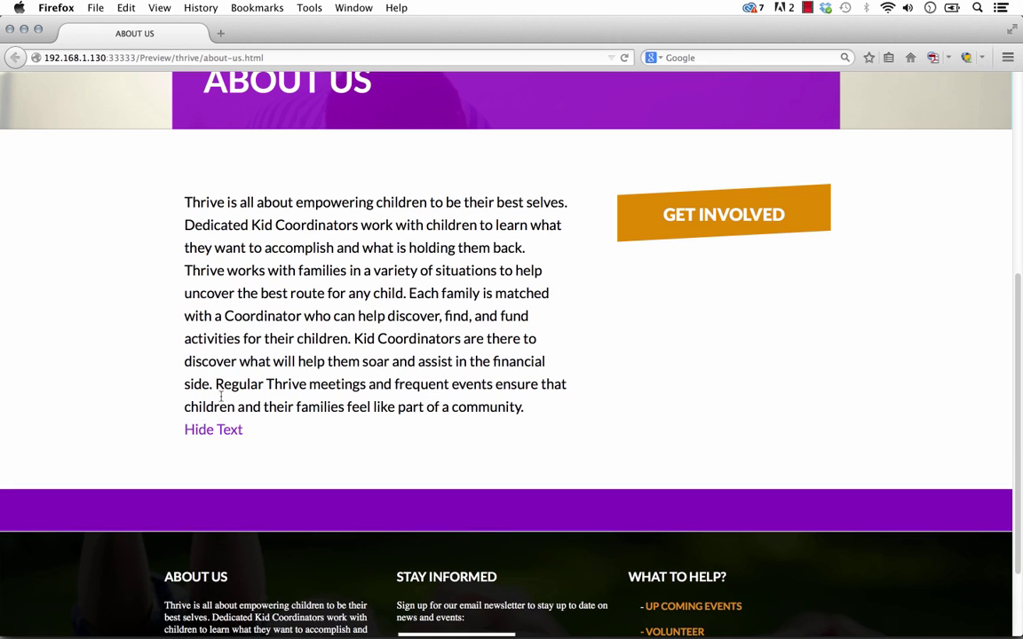
{"action": "left_click", "coordinate": [222, 435]}
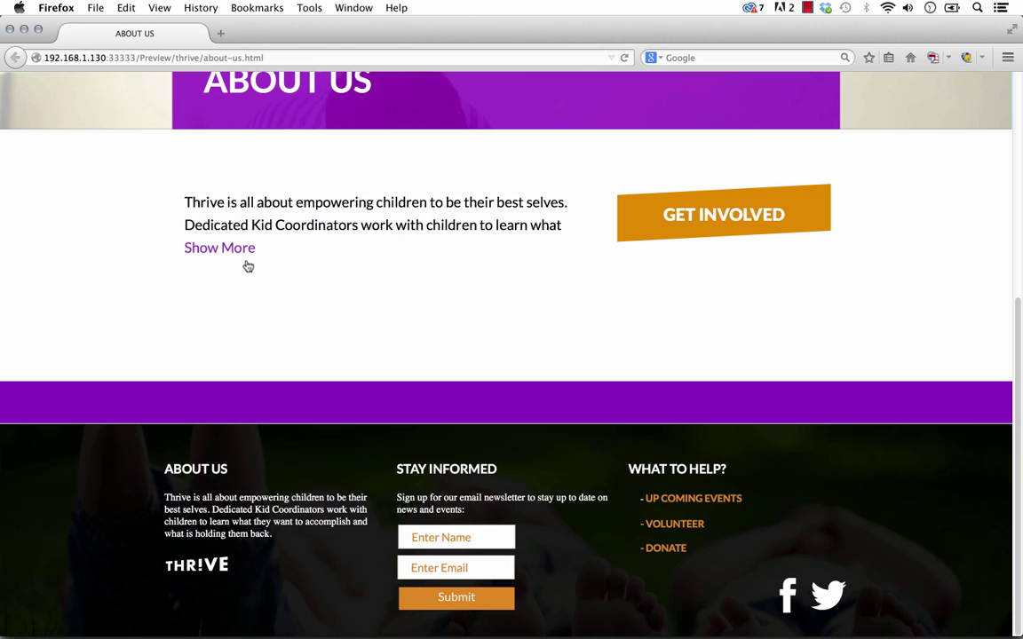
{"action": "left_click", "coordinate": [245, 249]}
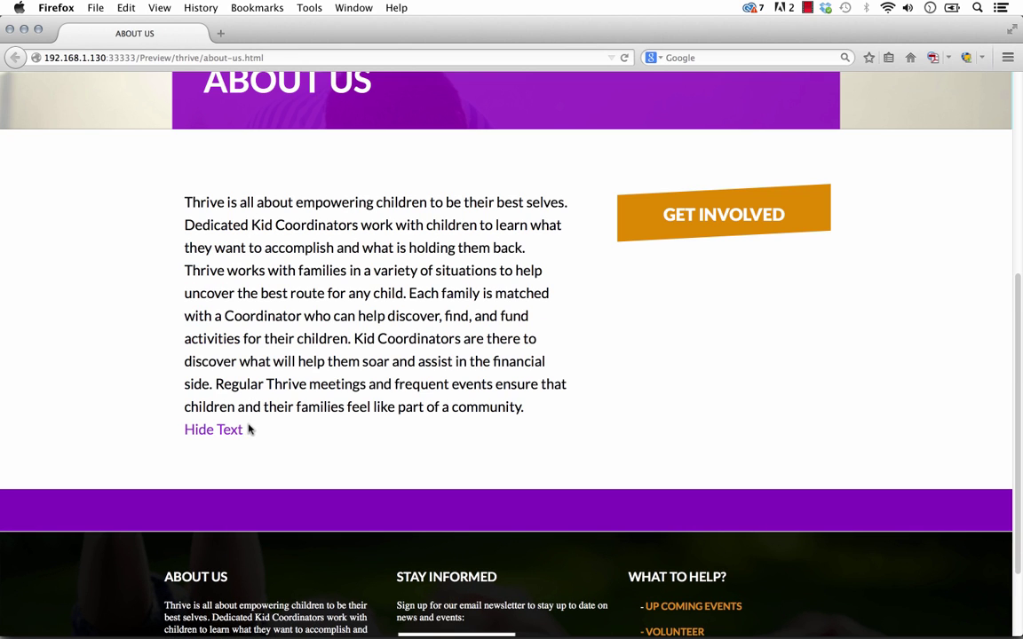
{"action": "left_click", "coordinate": [203, 434]}
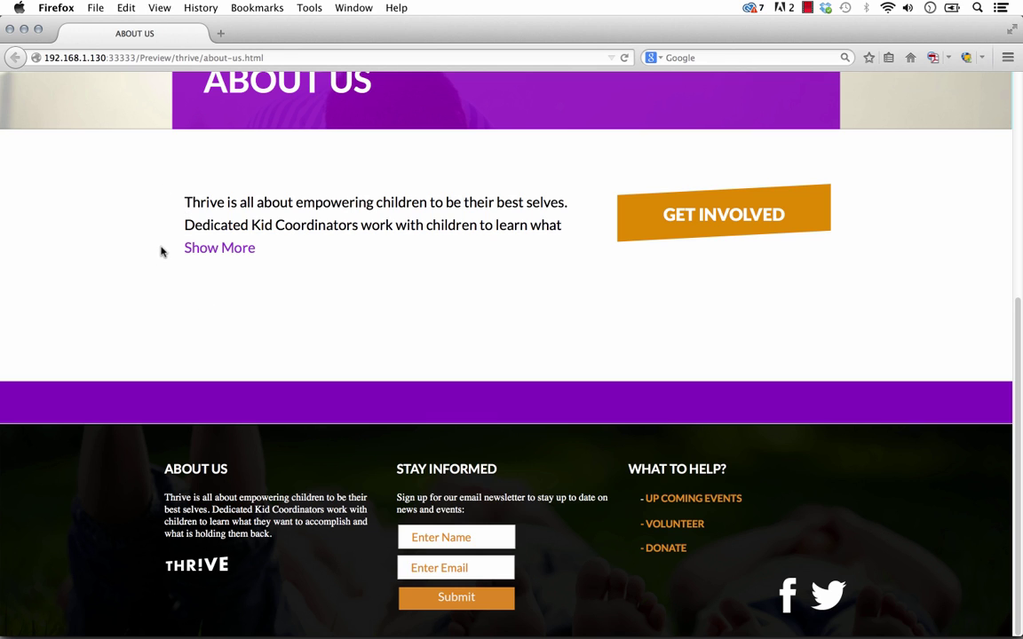
Step: Back in Muse, delete the collapsible text widget and paste the full paragraph as a text frame
{"action": "left_click", "coordinate": [423, 613]}
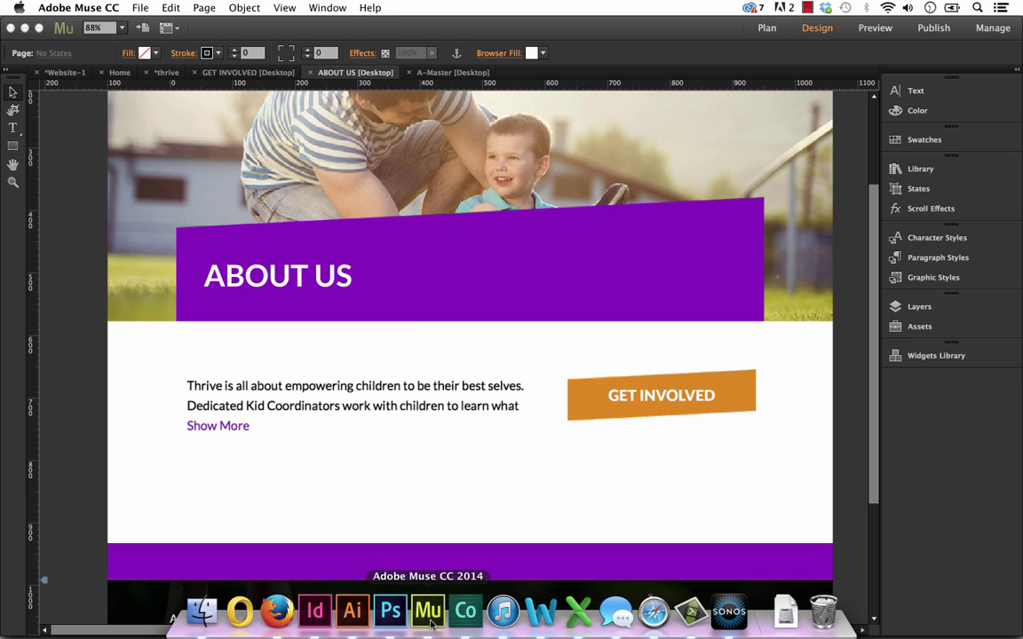
{"action": "left_click", "coordinate": [409, 426]}
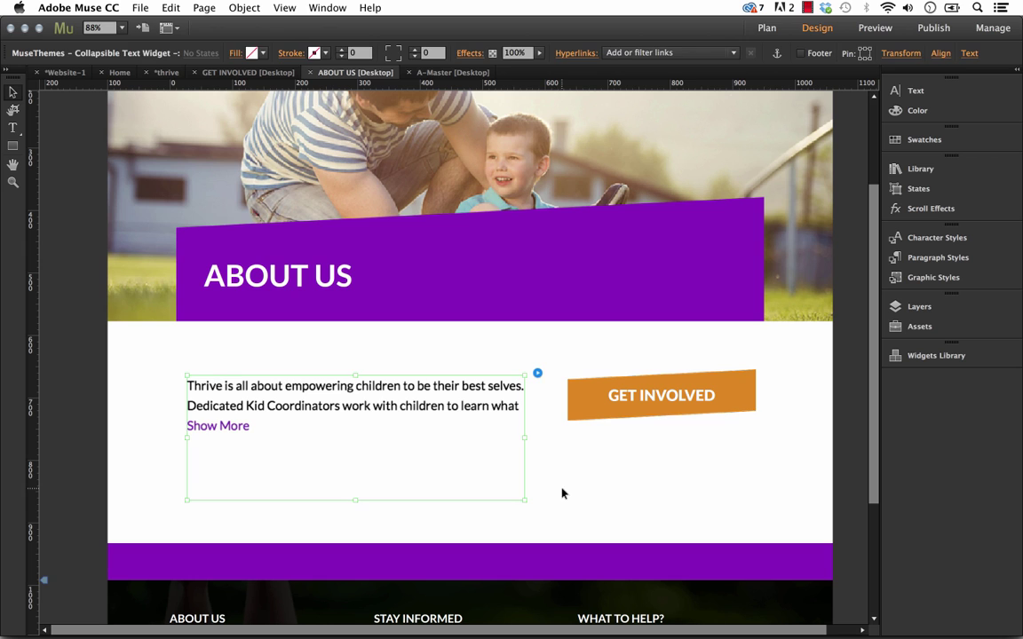
{"action": "left_click", "coordinate": [561, 492]}
{"action": "left_click", "coordinate": [385, 414]}
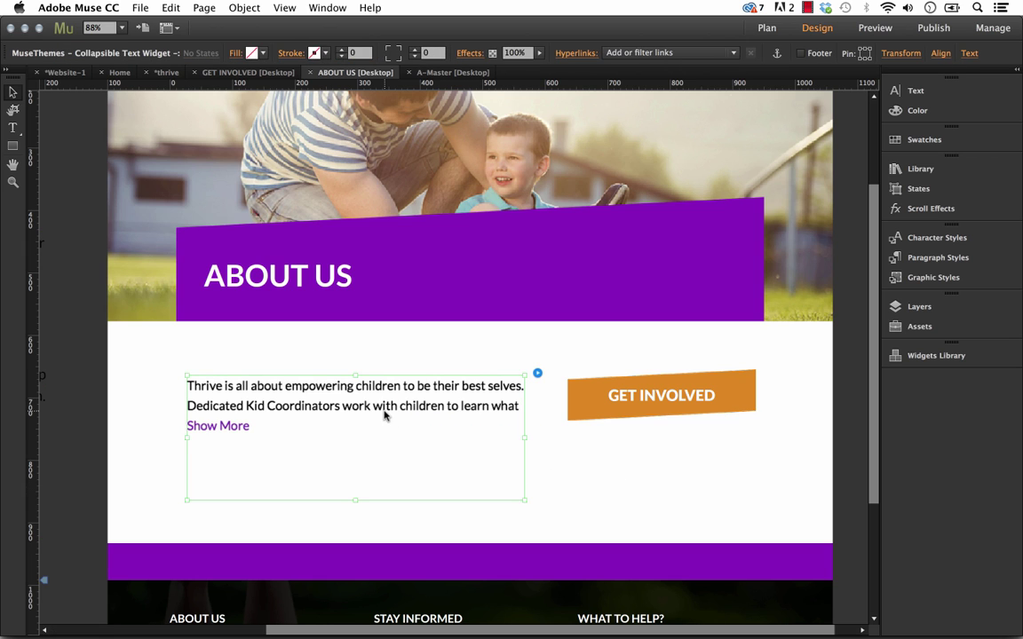
{"action": "key", "text": "Delete"}
{"action": "key", "text": "ctrl+v"}
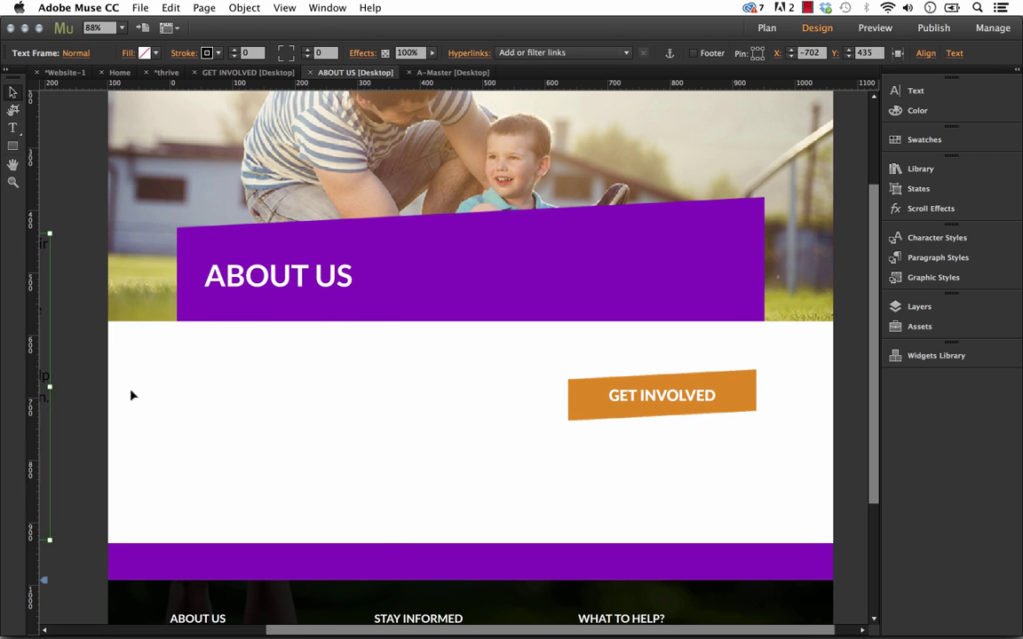
Step: Reposition the paragraph frame and move the purple band below it
{"action": "left_click_drag", "start_coordinate": [475, 517], "coordinate": [494, 487]}
{"action": "scroll", "coordinate": [636, 429], "scroll_direction": "down", "scroll_amount": 5}
{"action": "left_click_drag", "start_coordinate": [635, 429], "coordinate": [642, 571]}
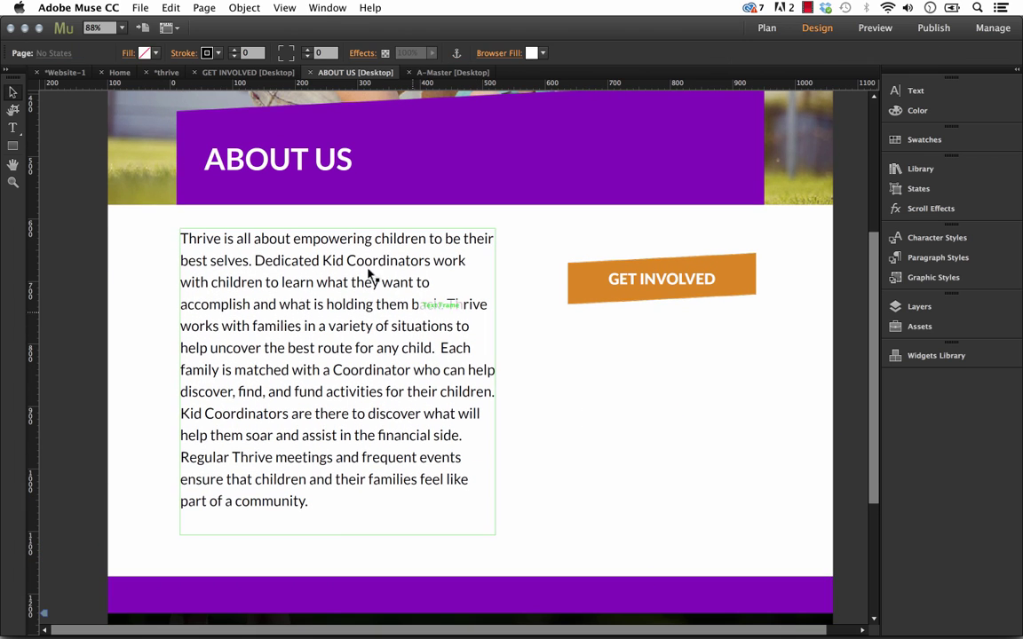
{"action": "mouse_move", "coordinate": [369, 274]}
{"action": "left_mouse_down"}
{"action": "mouse_move", "coordinate": [370, 303]}
{"action": "mouse_move", "coordinate": [379, 294]}
{"action": "left_mouse_up"}
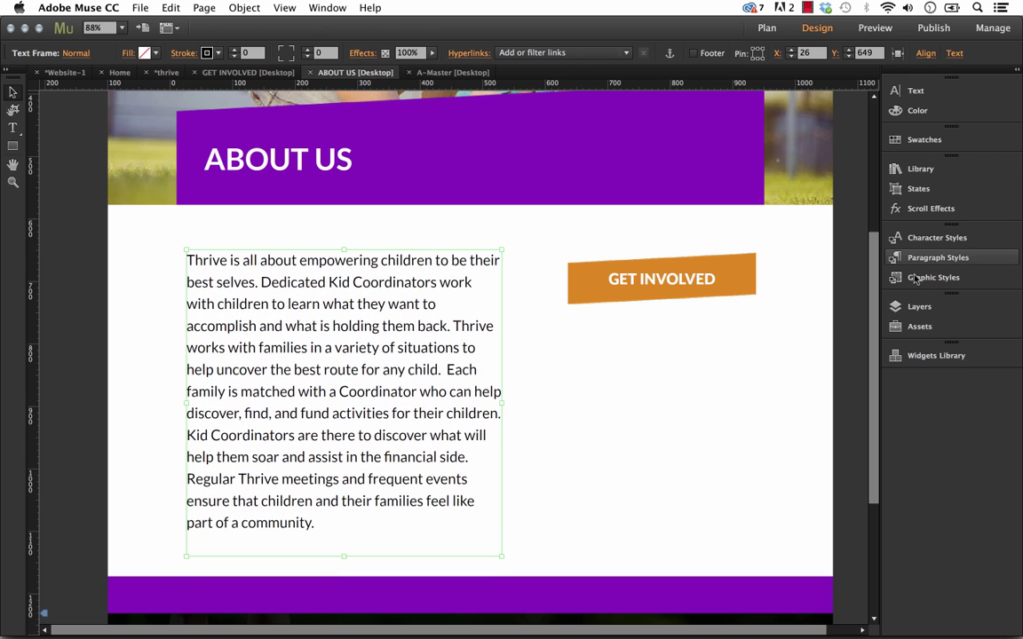
Step: Add the 031 – Collapsible Text Boxes widget from the MuseThemes library to the page
{"action": "left_click", "coordinate": [921, 169]}
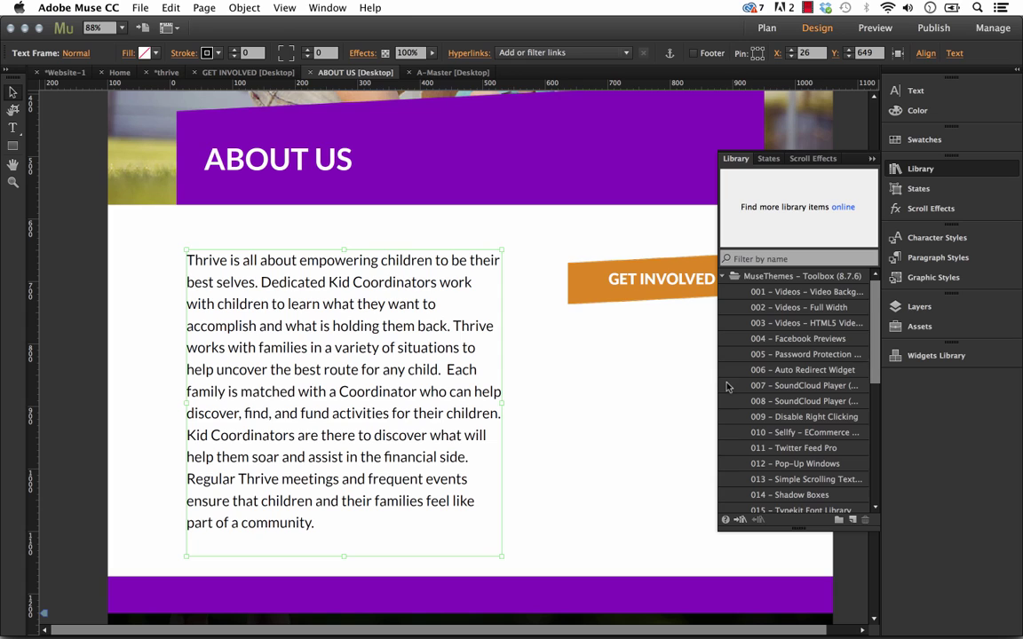
{"action": "left_click_drag", "start_coordinate": [717, 384], "coordinate": [637, 385]}
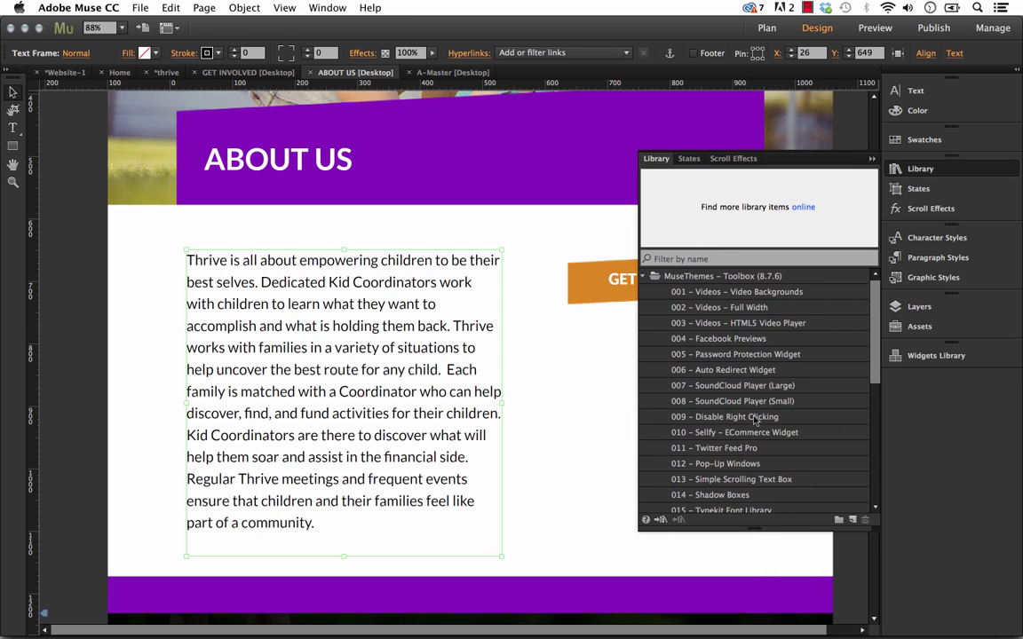
{"action": "scroll", "coordinate": [769, 476], "scroll_direction": "down", "scroll_amount": 5}
{"action": "left_click", "coordinate": [714, 495]}
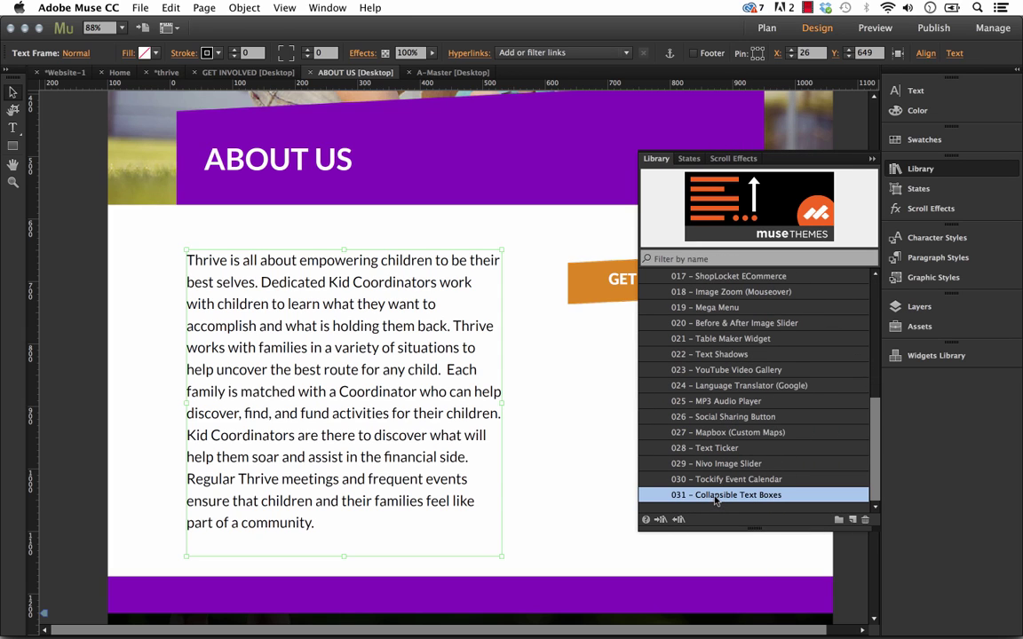
{"action": "left_click_drag", "start_coordinate": [706, 502], "coordinate": [542, 348]}
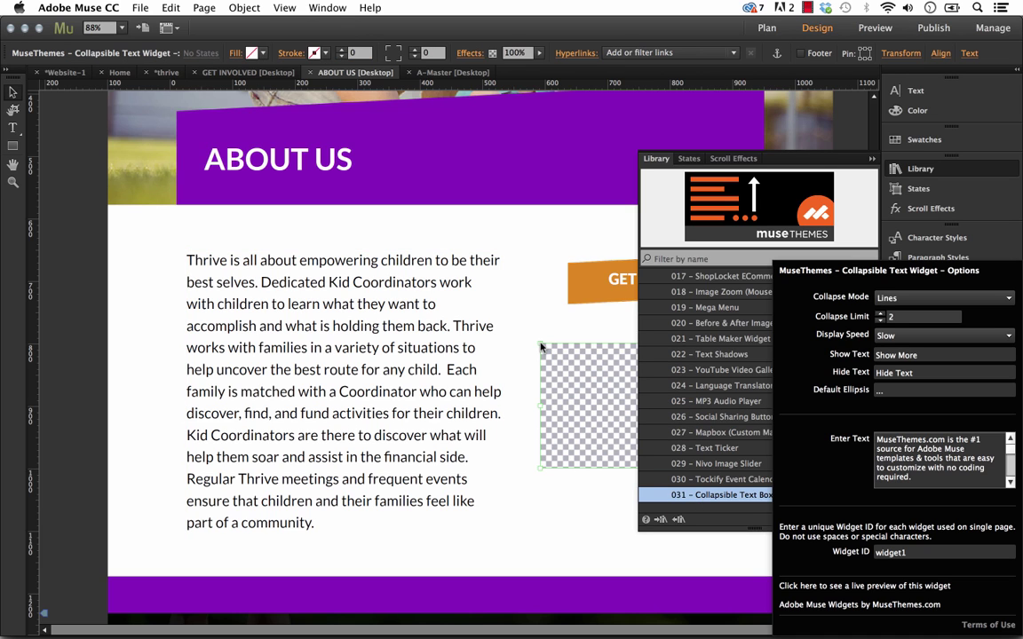
{"action": "left_click", "coordinate": [883, 164]}
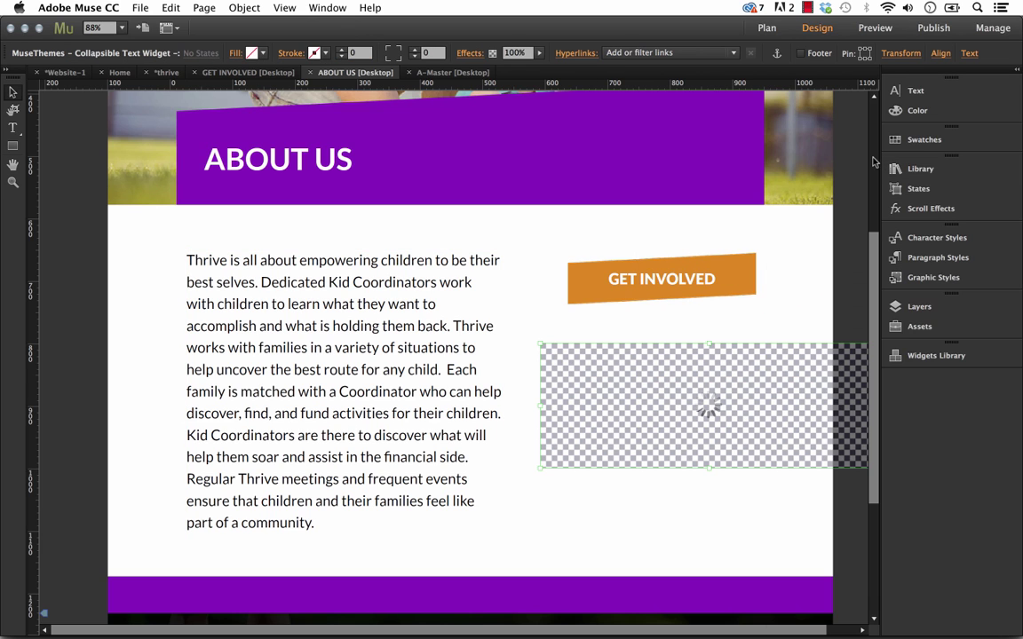
Step: Move the Thrive paragraph frame off the page's left edge and set the widget in its place
{"action": "left_click", "coordinate": [383, 355]}
{"action": "left_click_drag", "start_coordinate": [383, 355], "coordinate": [87, 388]}
{"action": "left_click_drag", "start_coordinate": [741, 417], "coordinate": [411, 325]}
{"action": "left_click", "coordinate": [160, 339]}
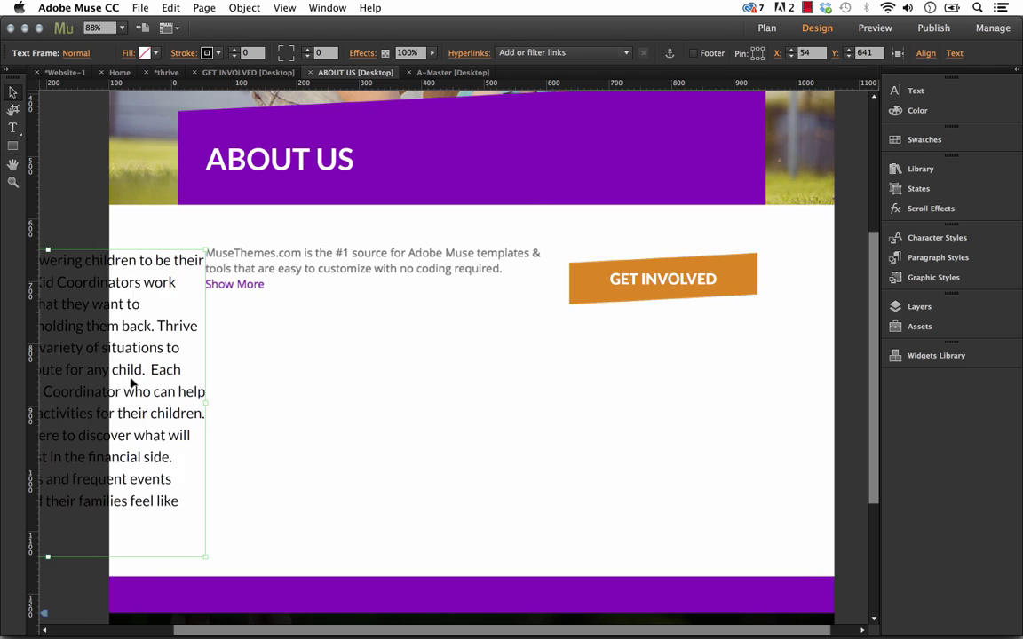
{"action": "left_click_drag", "start_coordinate": [205, 390], "coordinate": [158, 388]}
{"action": "left_click_drag", "start_coordinate": [337, 285], "coordinate": [338, 293]}
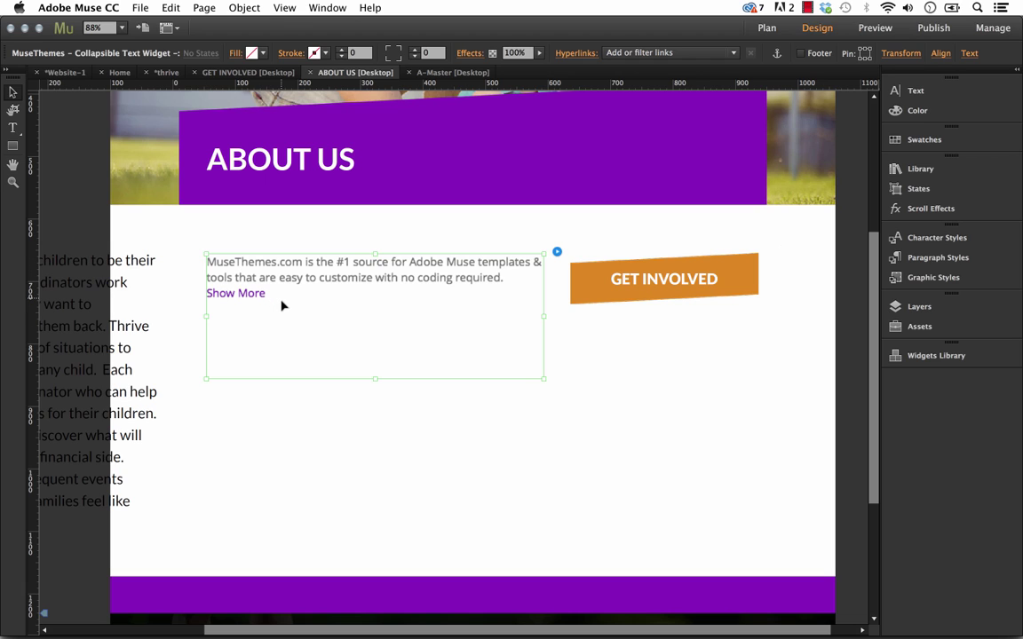
Step: Select all of the Thrive paragraph text in the original frame to copy it
{"action": "left_click_drag", "start_coordinate": [99, 324], "coordinate": [463, 376]}
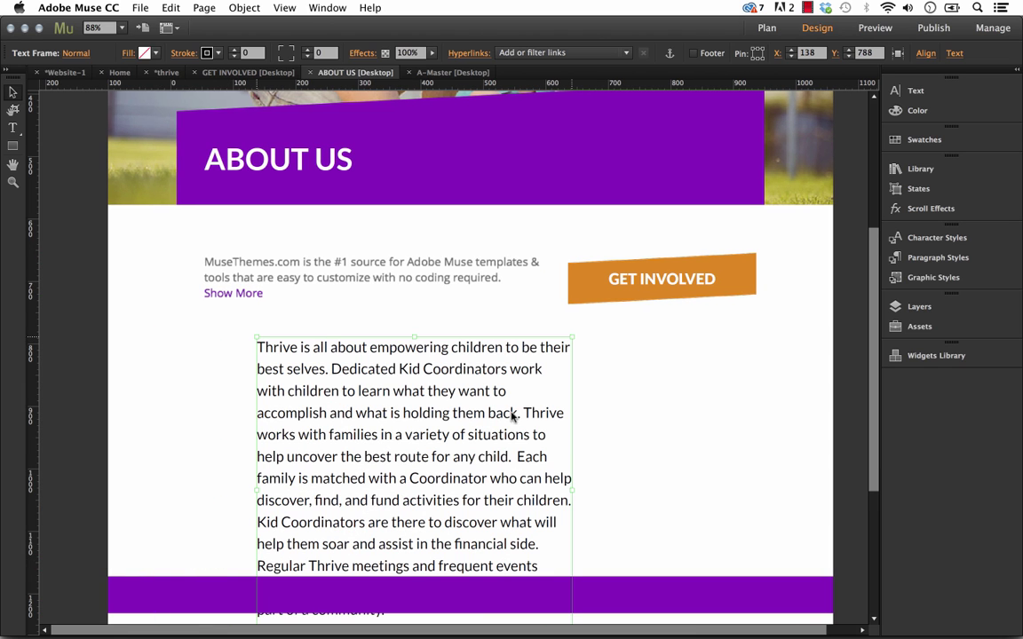
{"action": "double_click", "coordinate": [390, 454]}
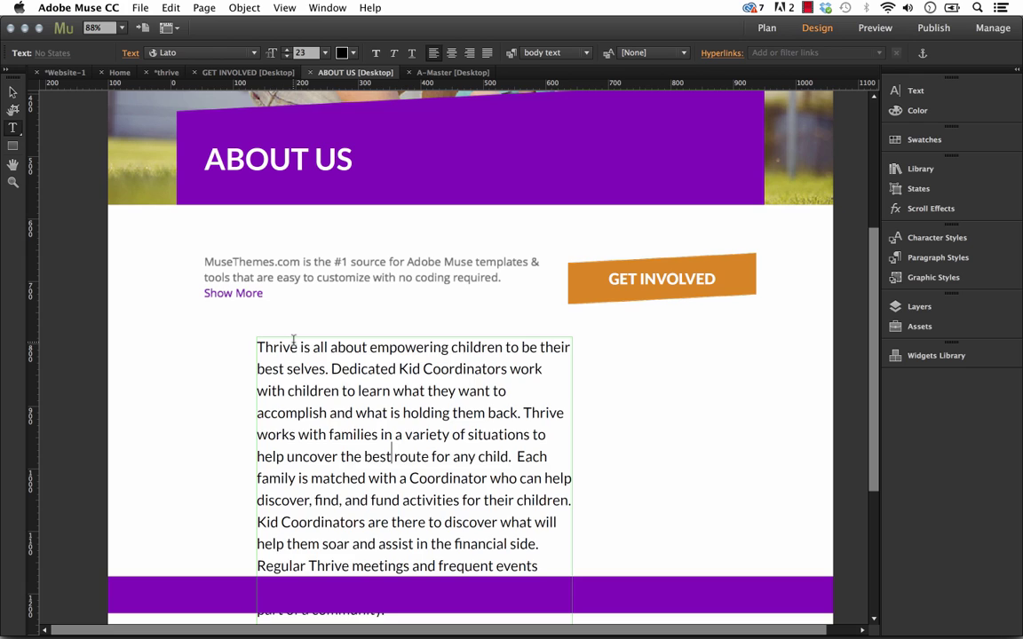
{"action": "key", "text": "super+a"}
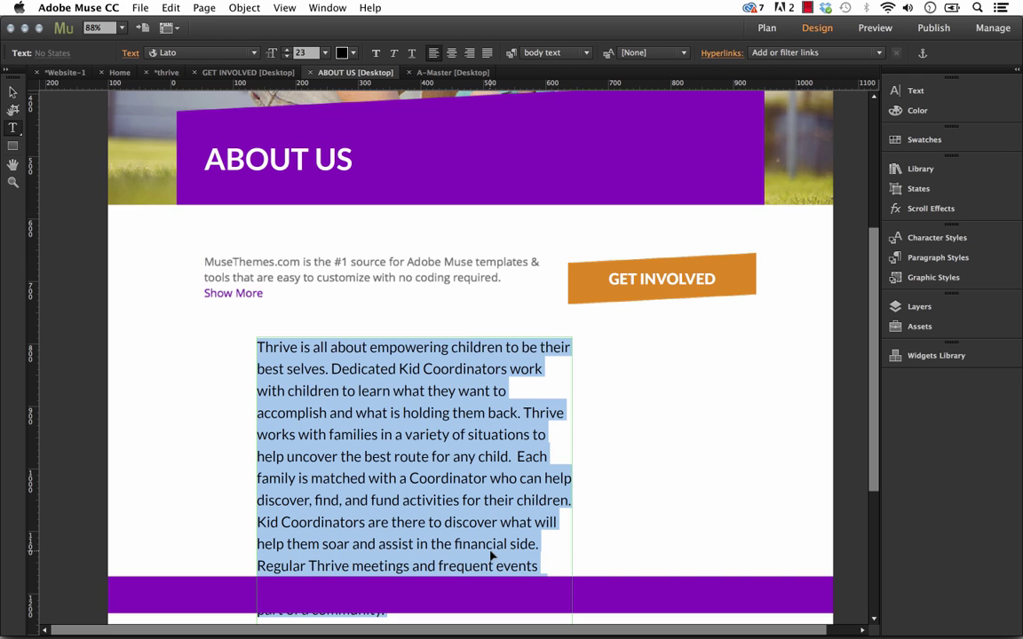
{"action": "left_click", "coordinate": [12, 91]}
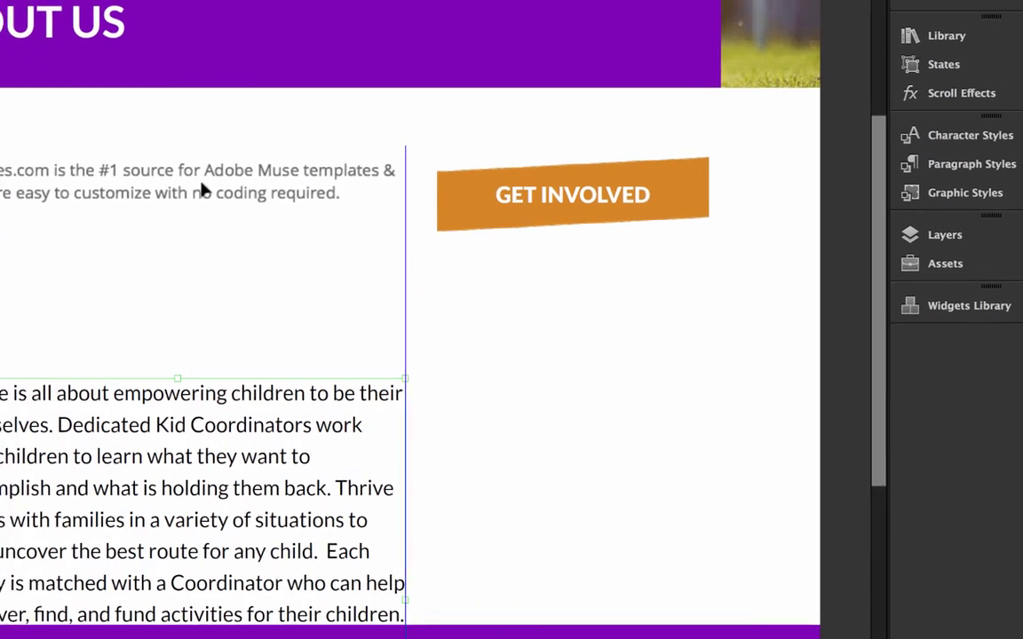
Step: Replace the widget's MuseThemes text with the pasted Thrive paragraph in its Options
{"action": "left_click", "coordinate": [202, 189]}
{"action": "left_click", "coordinate": [417, 155]}
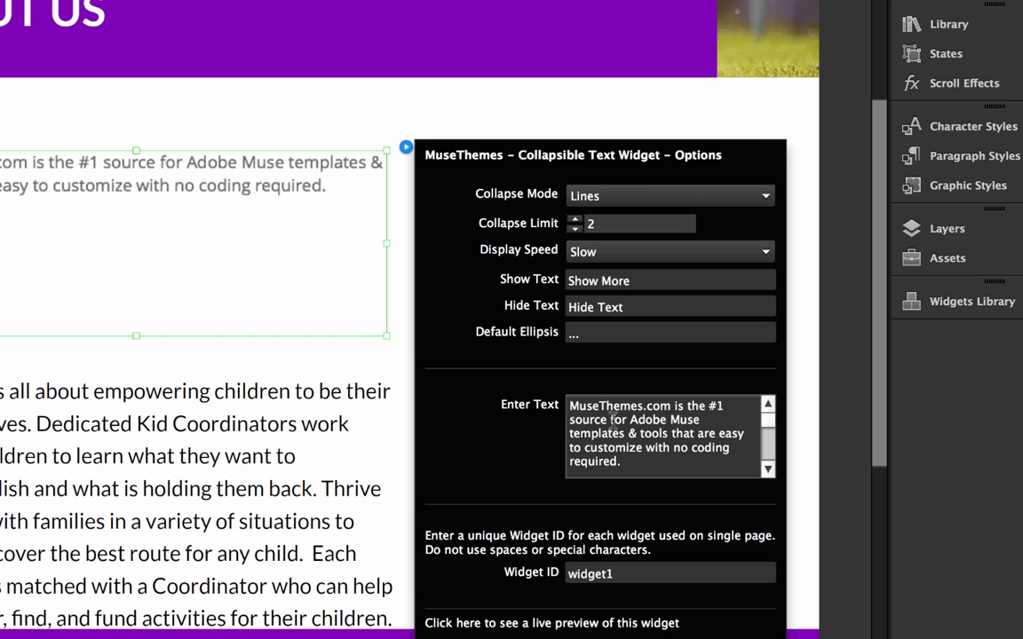
{"action": "left_click", "coordinate": [649, 444]}
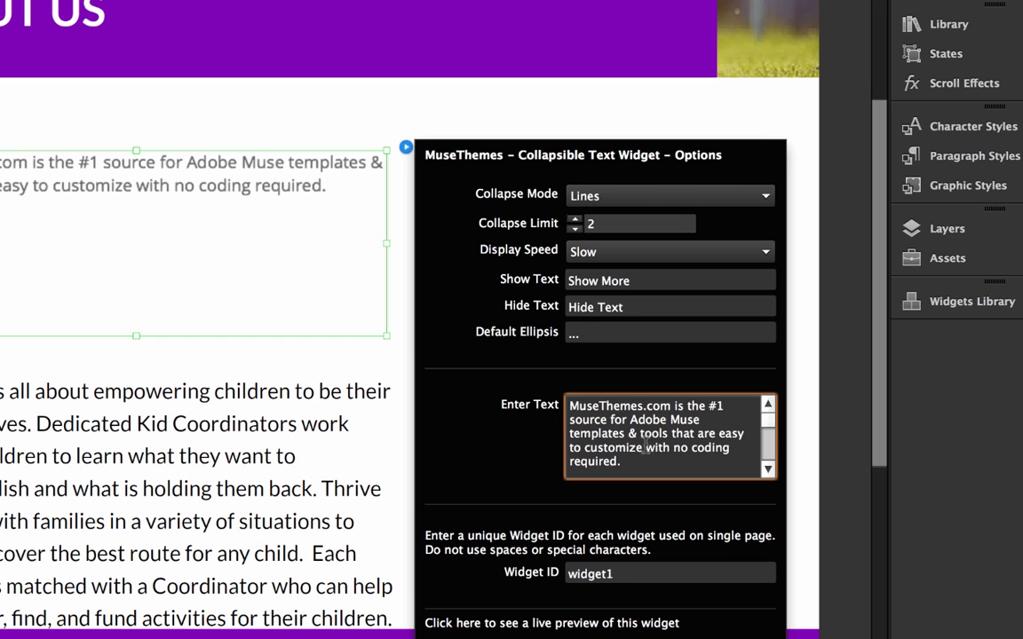
{"action": "key", "text": "super+a"}
{"action": "key", "text": "BackSpace"}
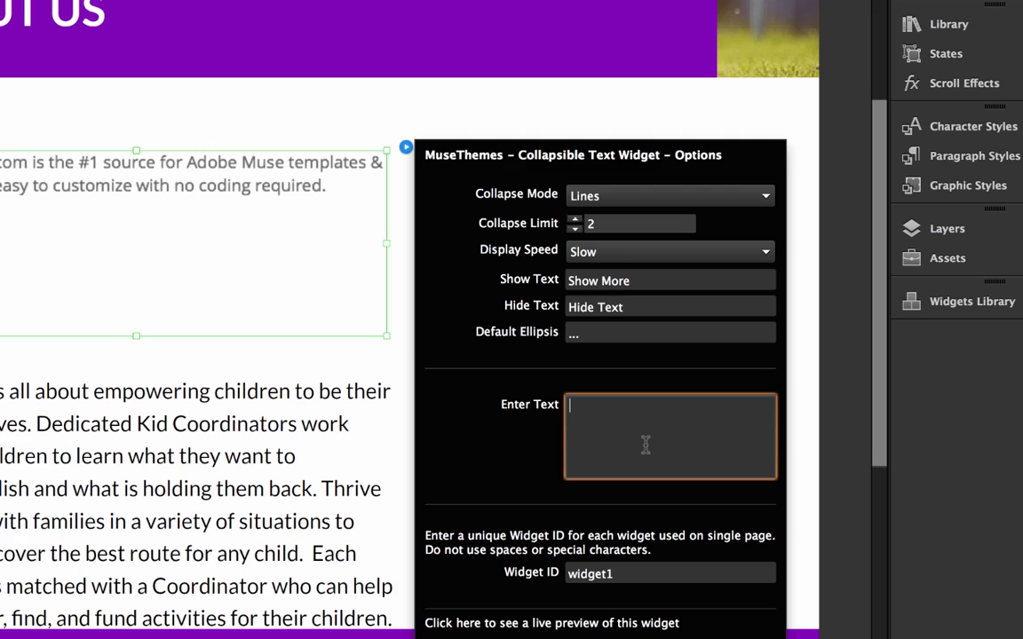
{"action": "key", "text": "super+v"}
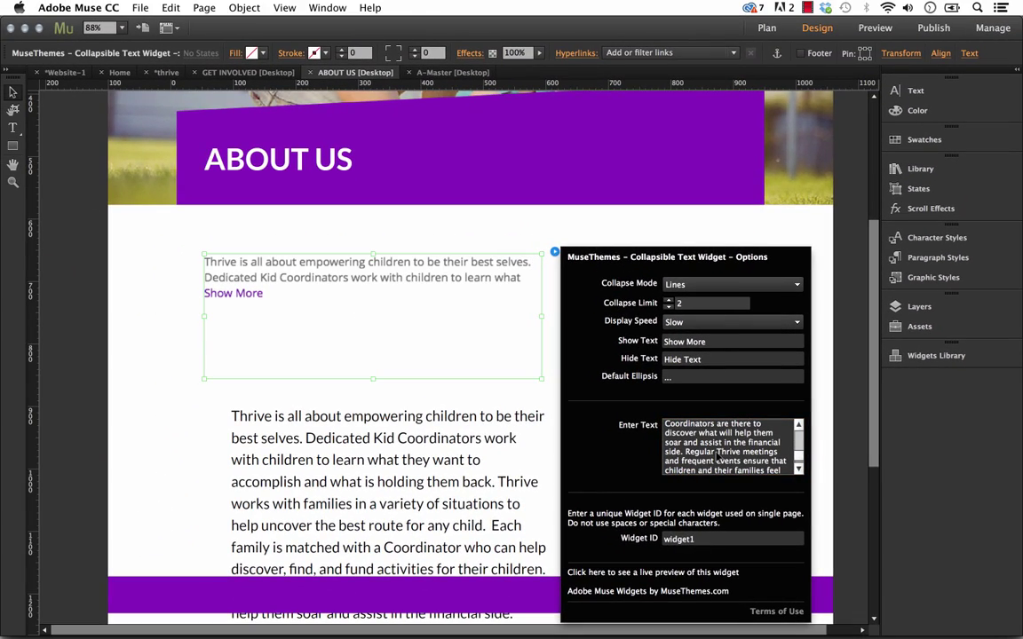
Step: Select the original paragraph frame and move it left and down
{"action": "left_click", "coordinate": [380, 457]}
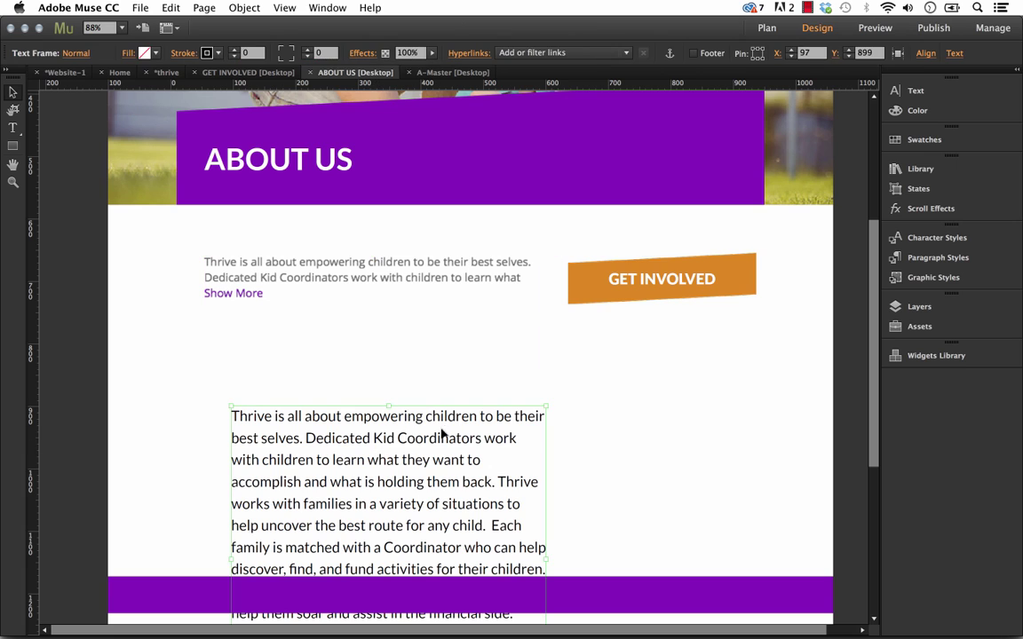
{"action": "left_click", "coordinate": [468, 290]}
{"action": "left_click_drag", "start_coordinate": [480, 440], "coordinate": [448, 453]}
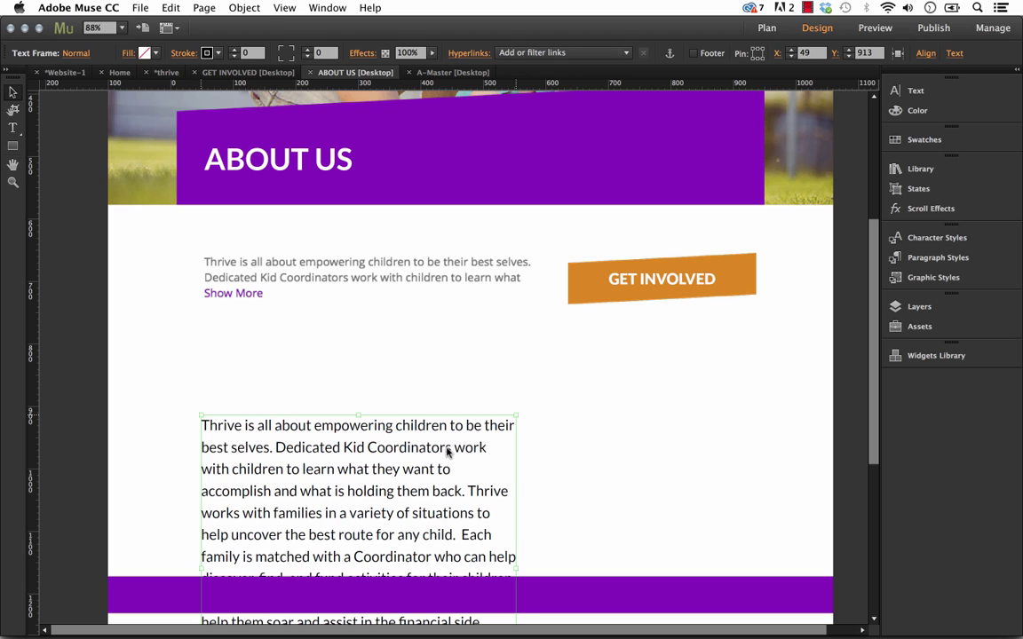
Step: Delete the original paragraph frame and nudge the widget slightly into place
{"action": "key", "text": "Delete"}
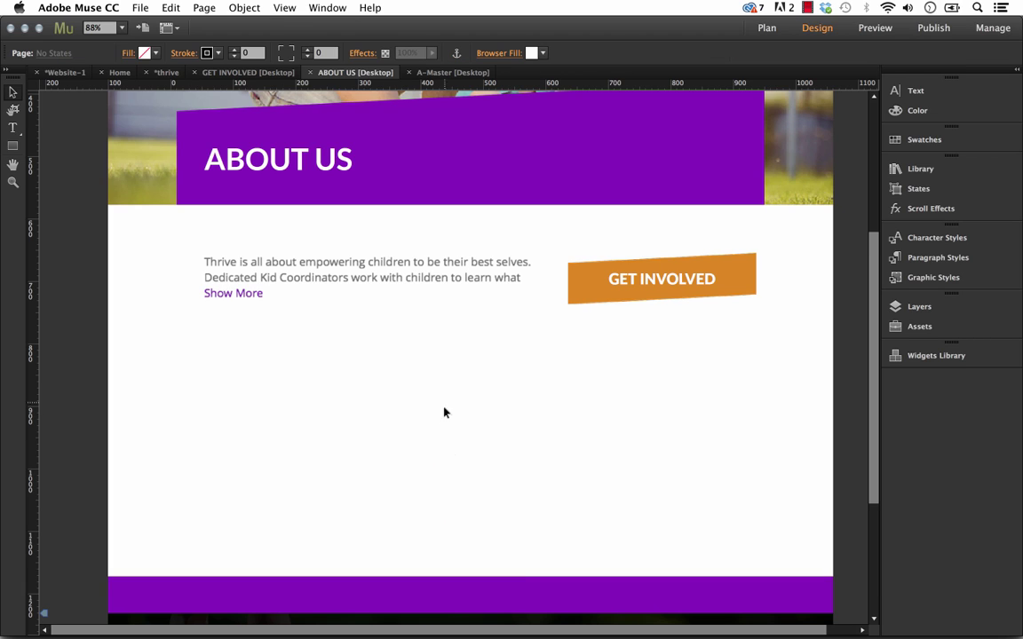
{"action": "left_click", "coordinate": [390, 303]}
{"action": "left_click_drag", "start_coordinate": [402, 292], "coordinate": [399, 295]}
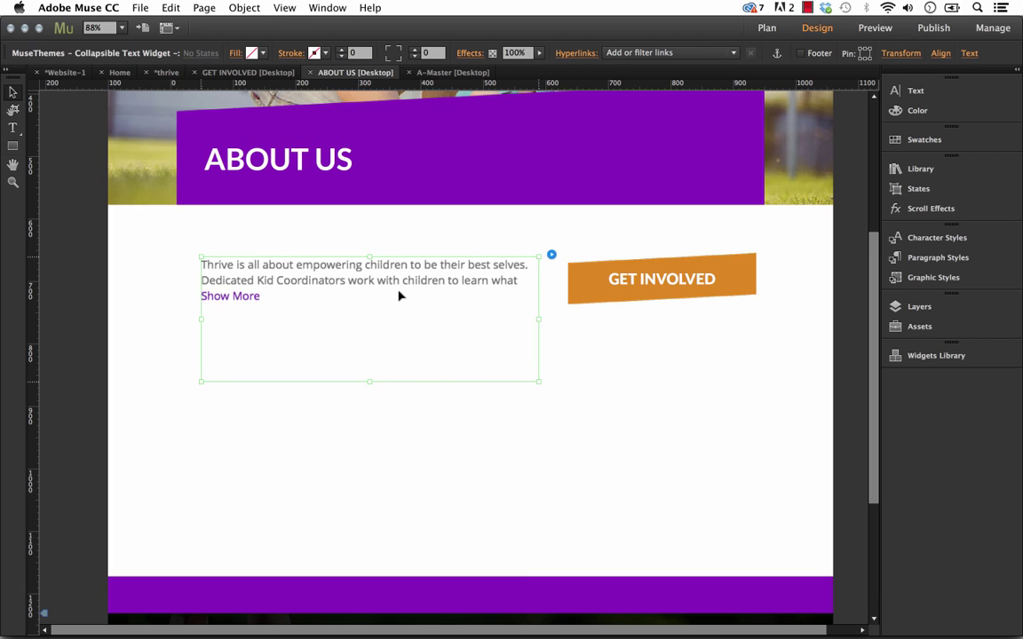
Step: Try the Collapse Mode options, settling on Words with a 25-word limit
{"action": "left_click", "coordinate": [551, 256]}
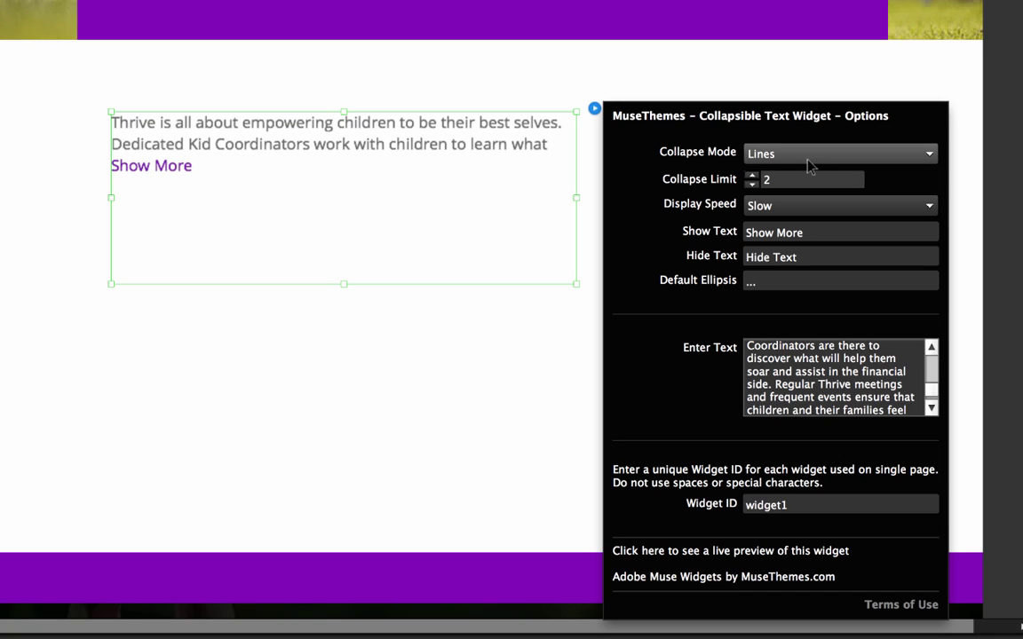
{"action": "left_click", "coordinate": [854, 156]}
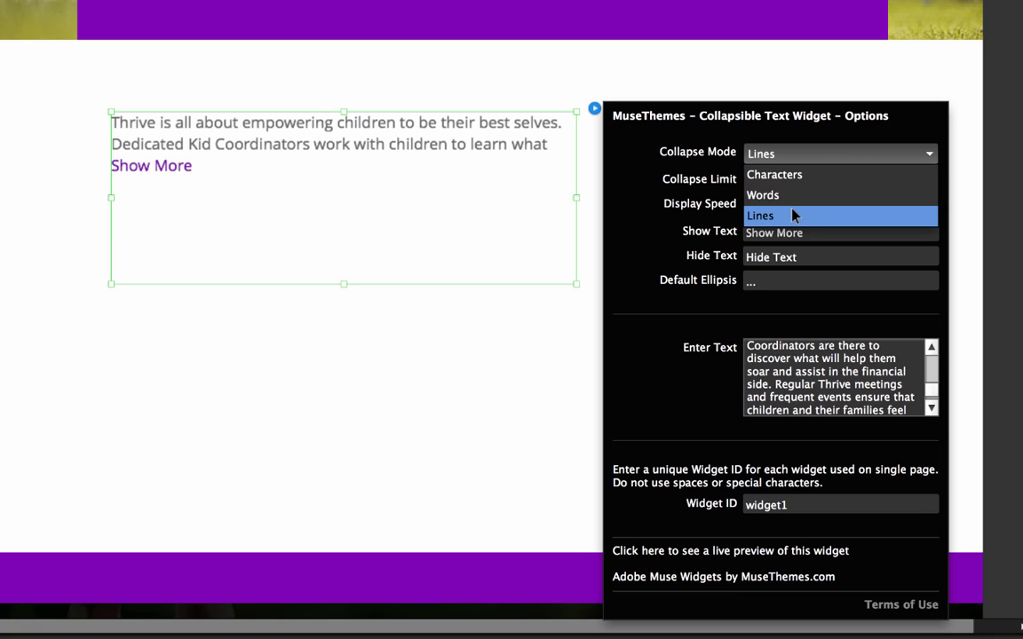
{"action": "left_click", "coordinate": [817, 114]}
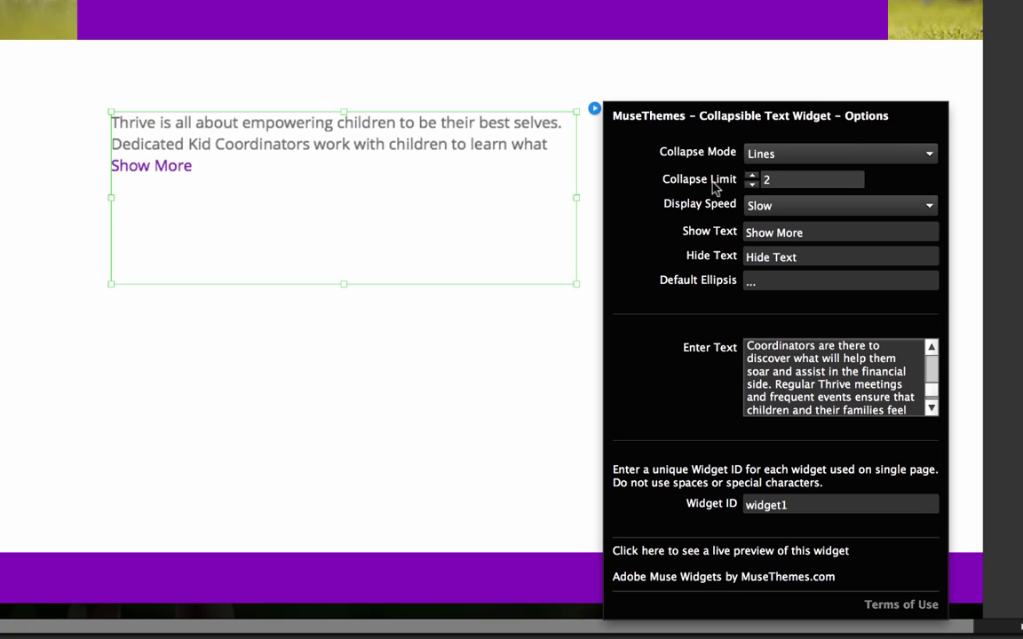
{"action": "left_click", "coordinate": [783, 155]}
{"action": "left_click", "coordinate": [777, 194]}
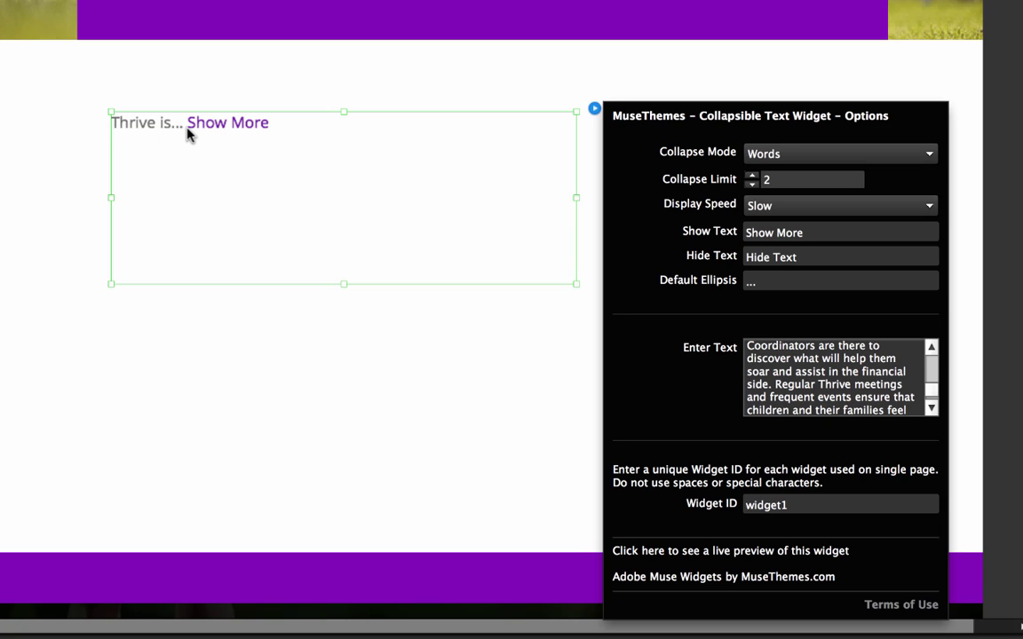
{"action": "left_click", "coordinate": [812, 154]}
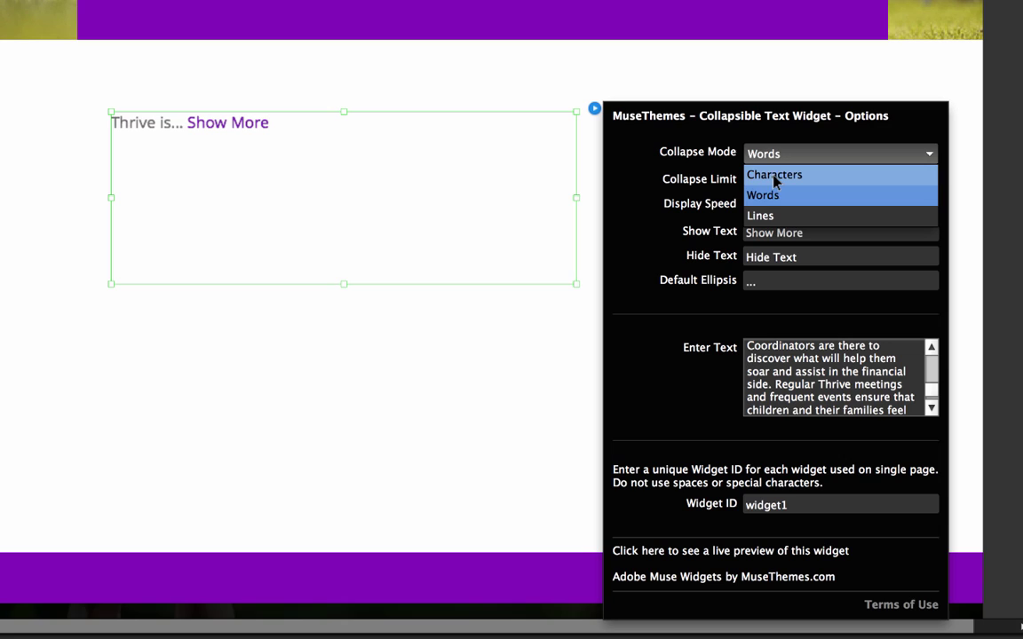
{"action": "left_click", "coordinate": [776, 174]}
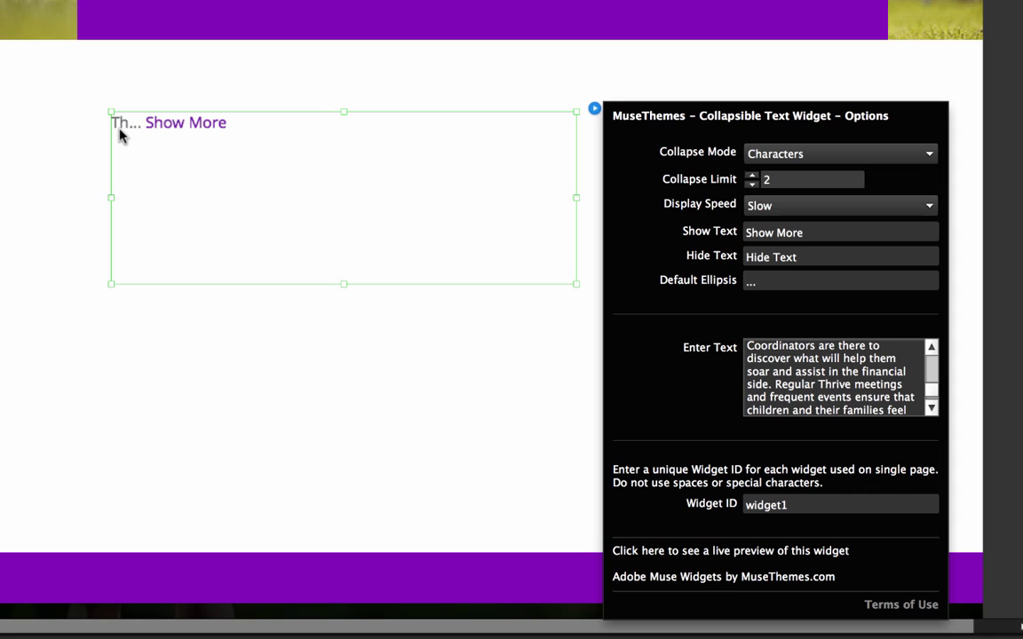
{"action": "left_click", "coordinate": [768, 155]}
{"action": "left_click", "coordinate": [763, 195]}
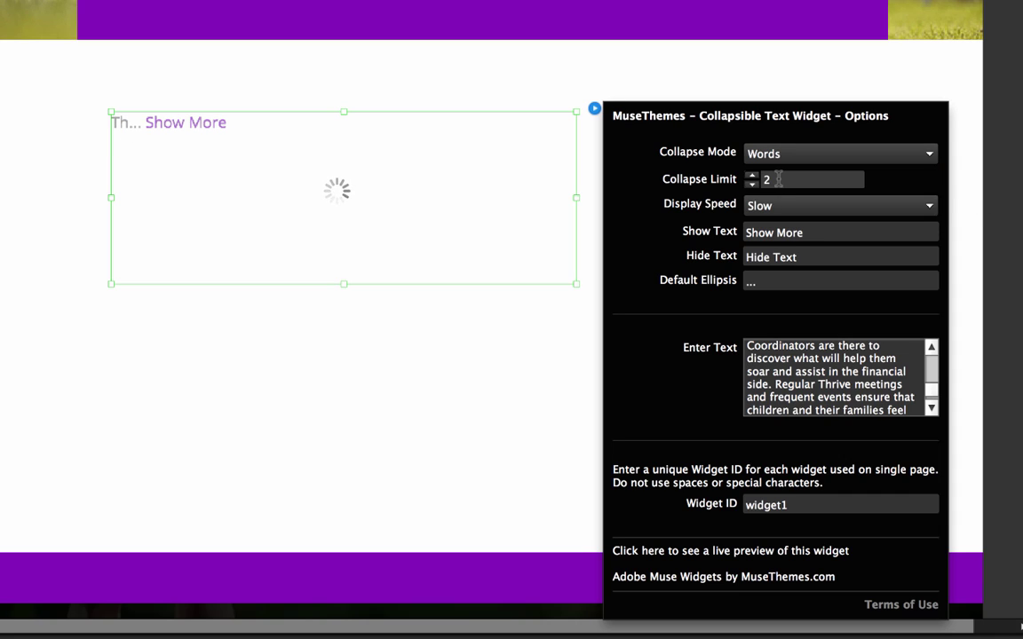
{"action": "left_click", "coordinate": [792, 179]}
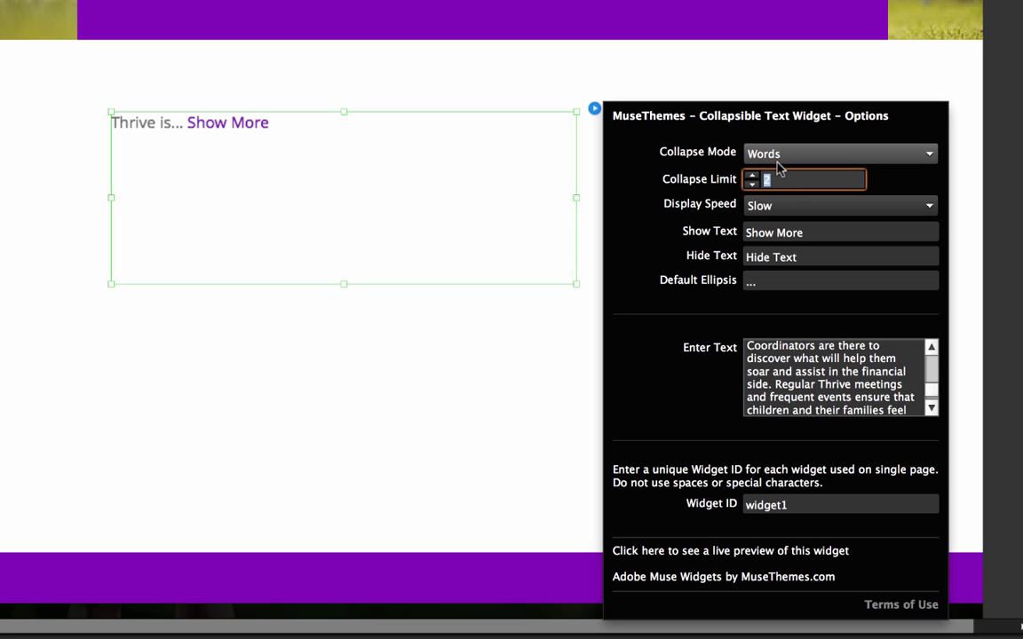
{"action": "key", "text": "Return"}
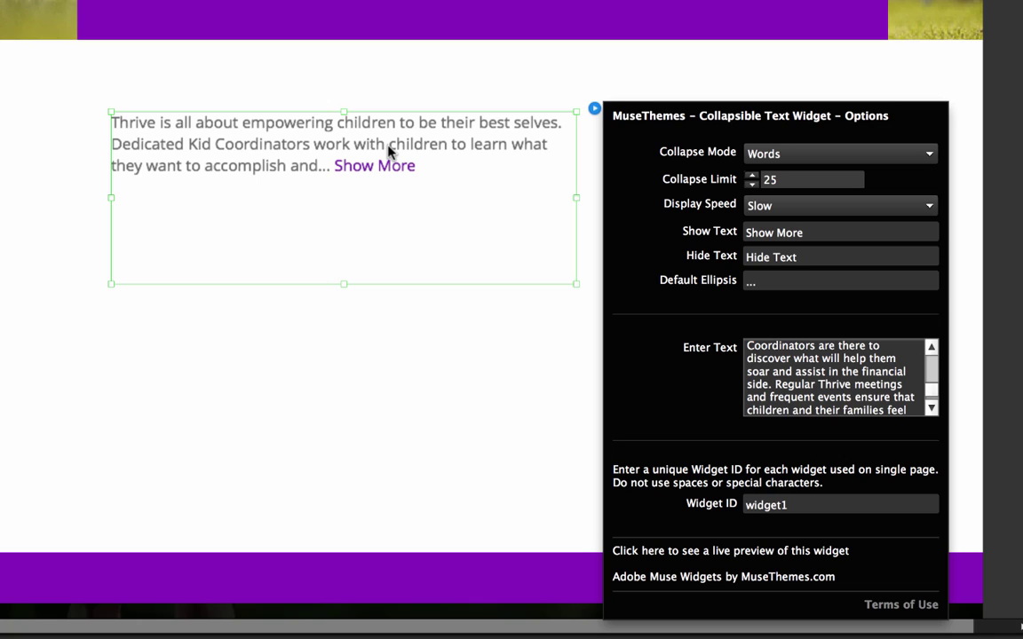
Step: Switch Collapse Mode to Lines with a Collapse Limit of 4 and close the options
{"action": "left_click", "coordinate": [785, 156]}
{"action": "left_click", "coordinate": [773, 218]}
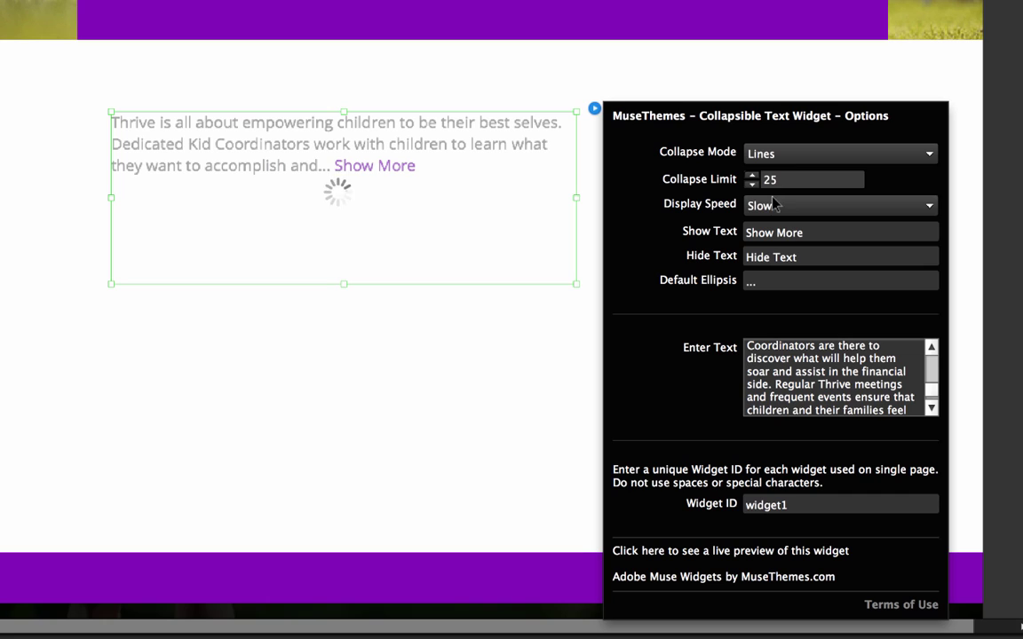
{"action": "double_click", "coordinate": [789, 178]}
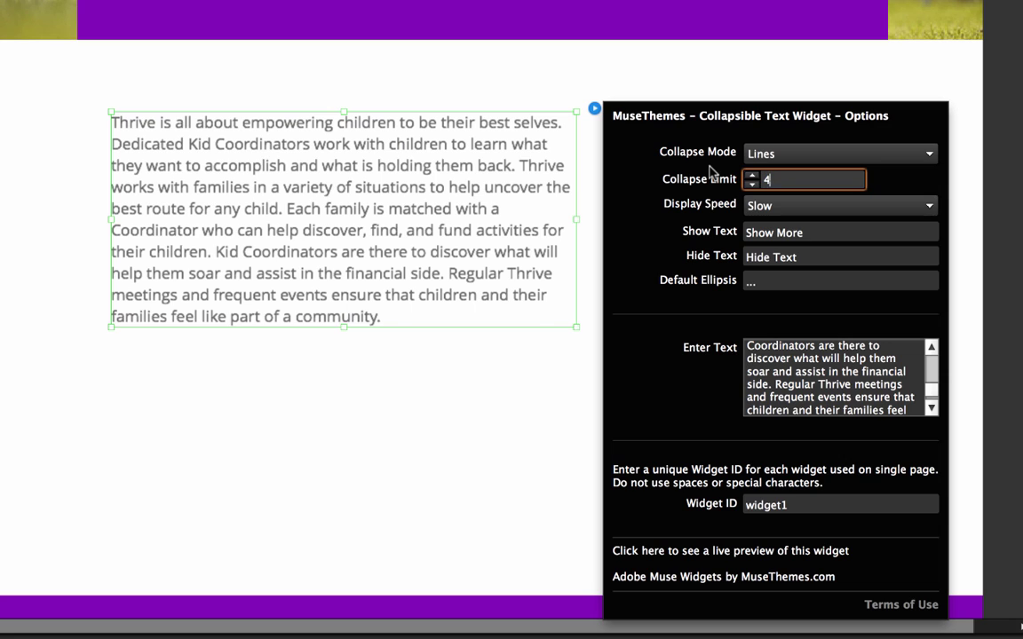
{"action": "key", "text": "Return"}
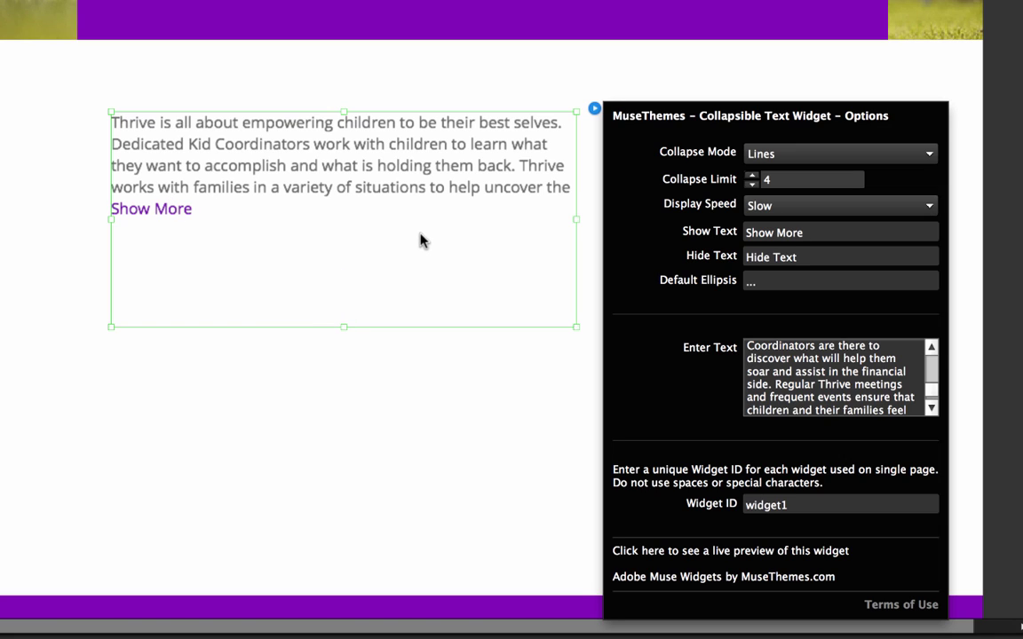
{"action": "left_click", "coordinate": [408, 204]}
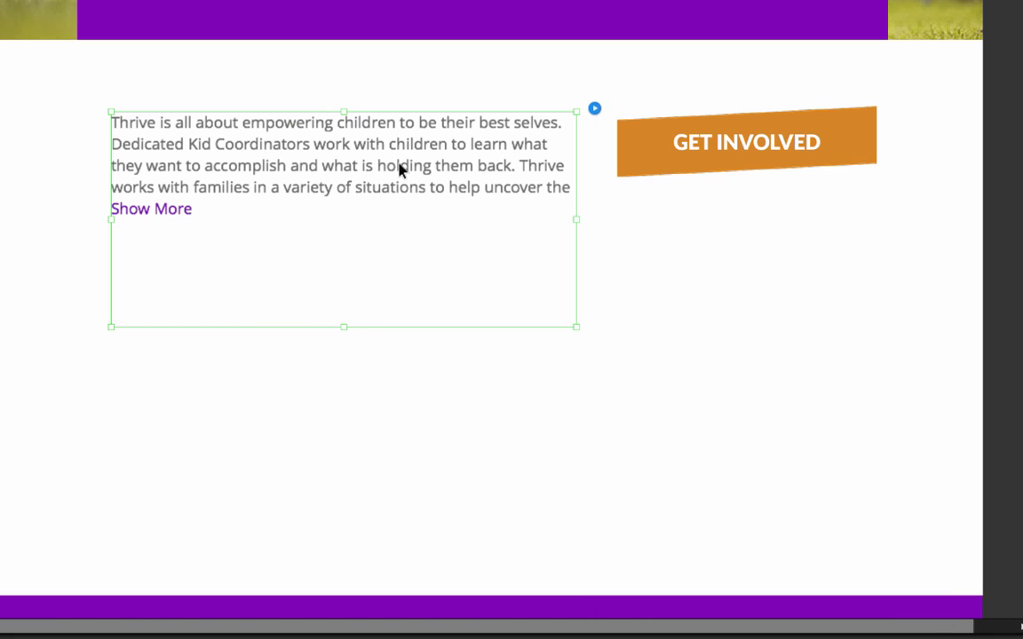
Step: Change the widget's Display Speed from Slow to Fast
{"action": "left_click", "coordinate": [594, 109]}
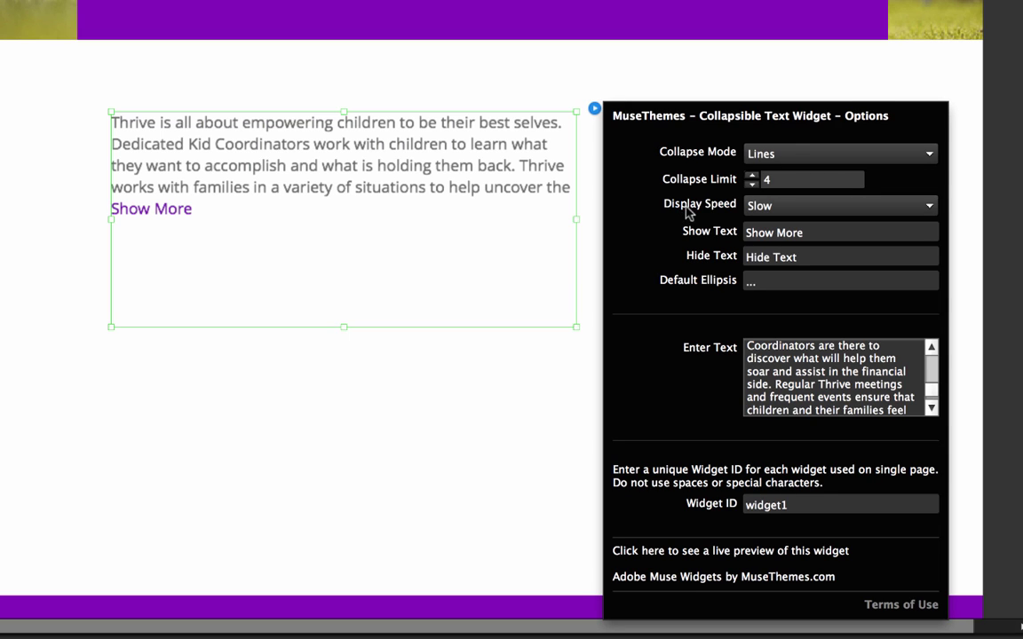
{"action": "left_click", "coordinate": [818, 206]}
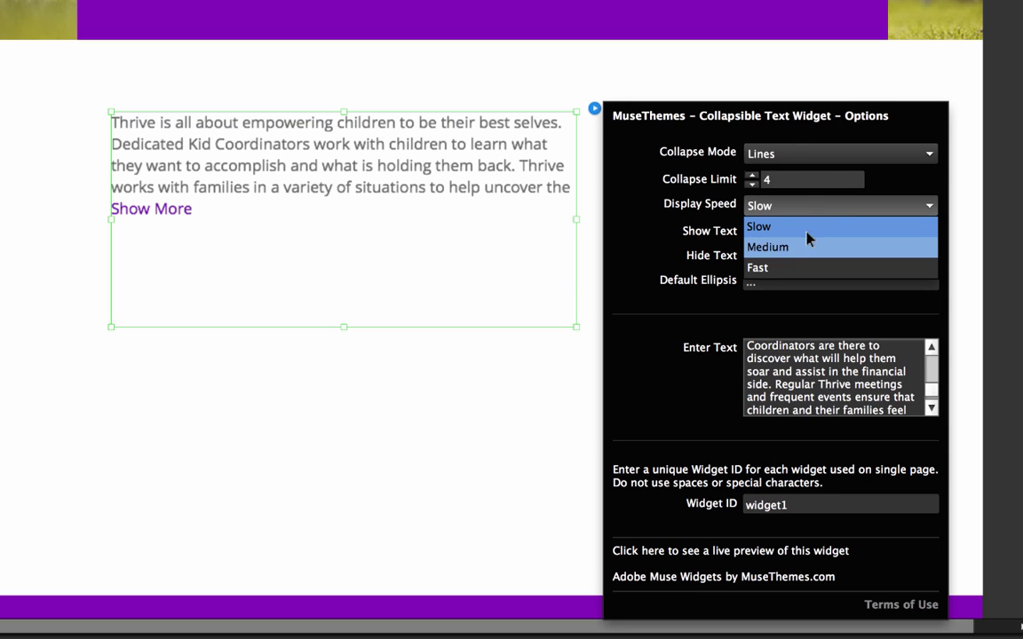
{"action": "left_click", "coordinate": [761, 227]}
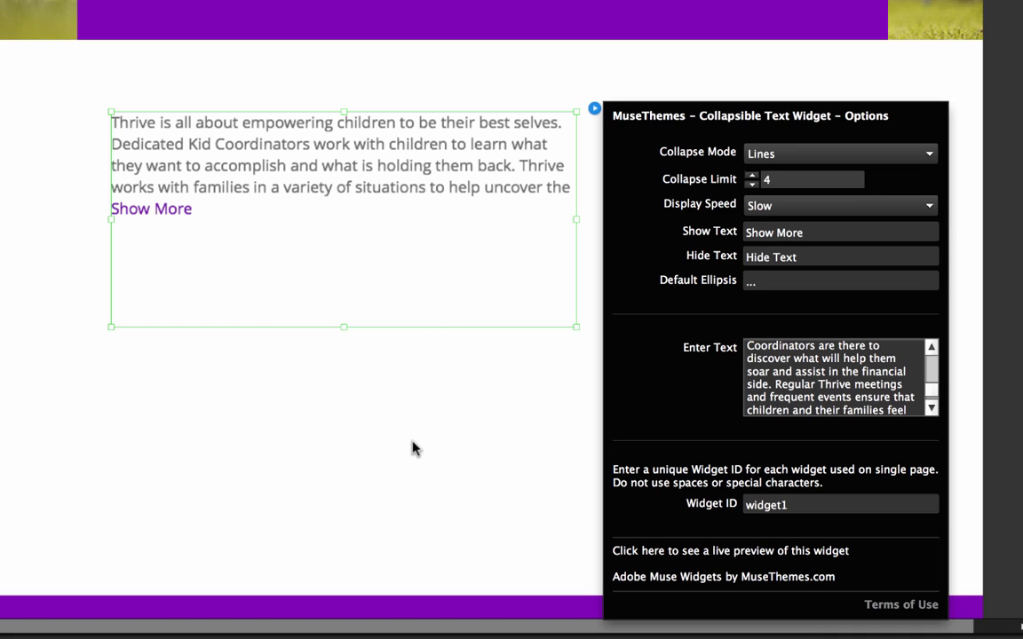
{"action": "left_click", "coordinate": [820, 216]}
{"action": "left_click", "coordinate": [772, 268]}
Step: Preview the About Us page in the browser and scroll to the collapsible text
{"action": "left_click", "coordinate": [27, 0]}
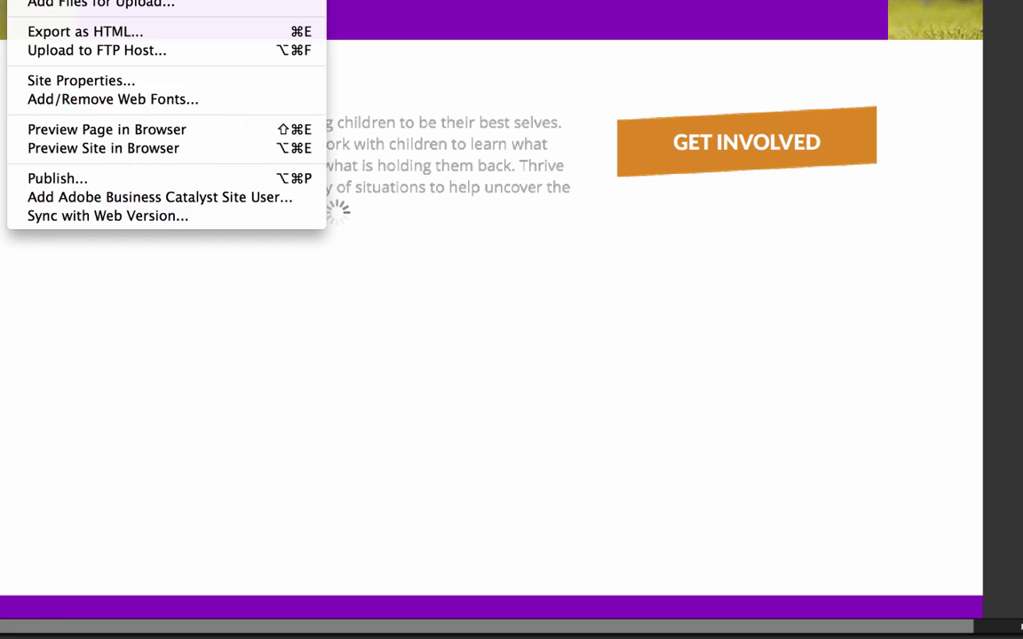
{"action": "left_click", "coordinate": [129, 135]}
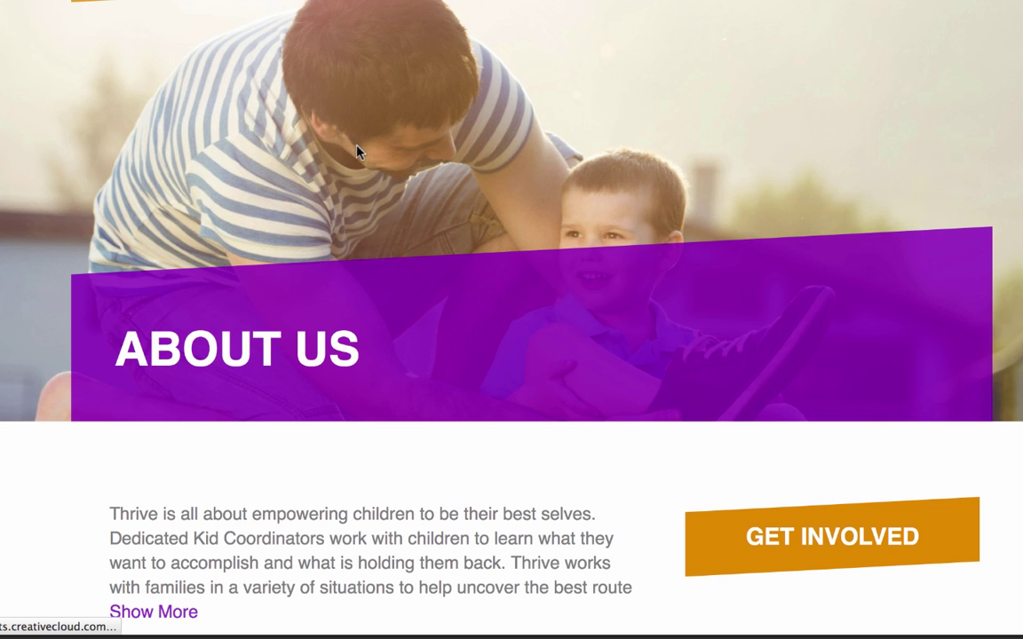
{"action": "scroll", "coordinate": [358, 151], "scroll_direction": "down", "scroll_amount": 7}
{"action": "scroll", "coordinate": [200, 133], "scroll_direction": "up", "scroll_amount": 3}
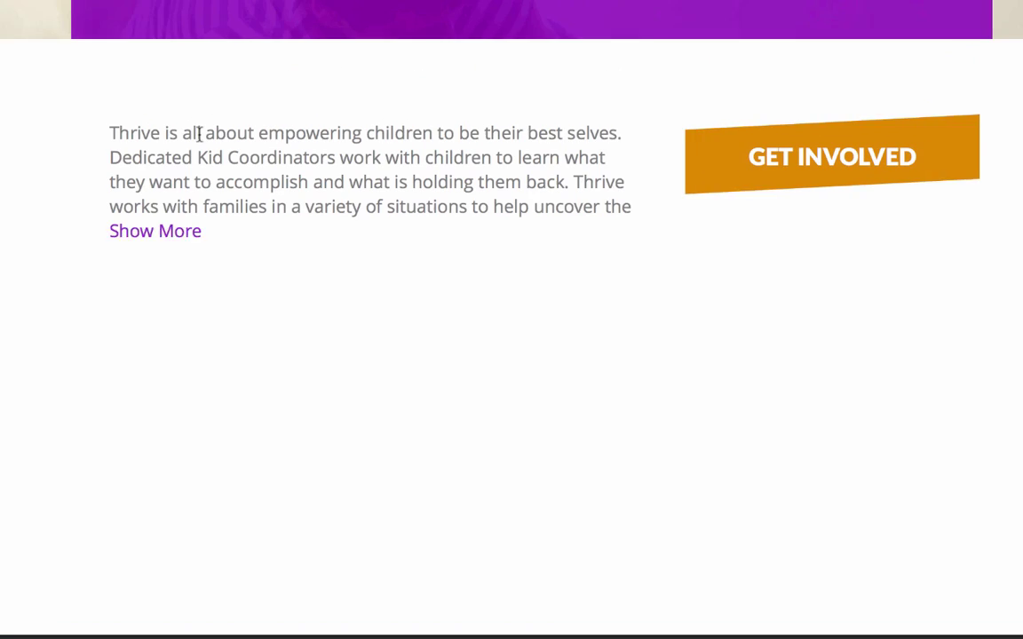
{"action": "scroll", "coordinate": [186, 178], "scroll_direction": "up", "scroll_amount": 1}
Step: Expand and collapse the About Us text three times, then switch back to Adobe Muse
{"action": "left_click", "coordinate": [176, 241]}
{"action": "left_click", "coordinate": [135, 392]}
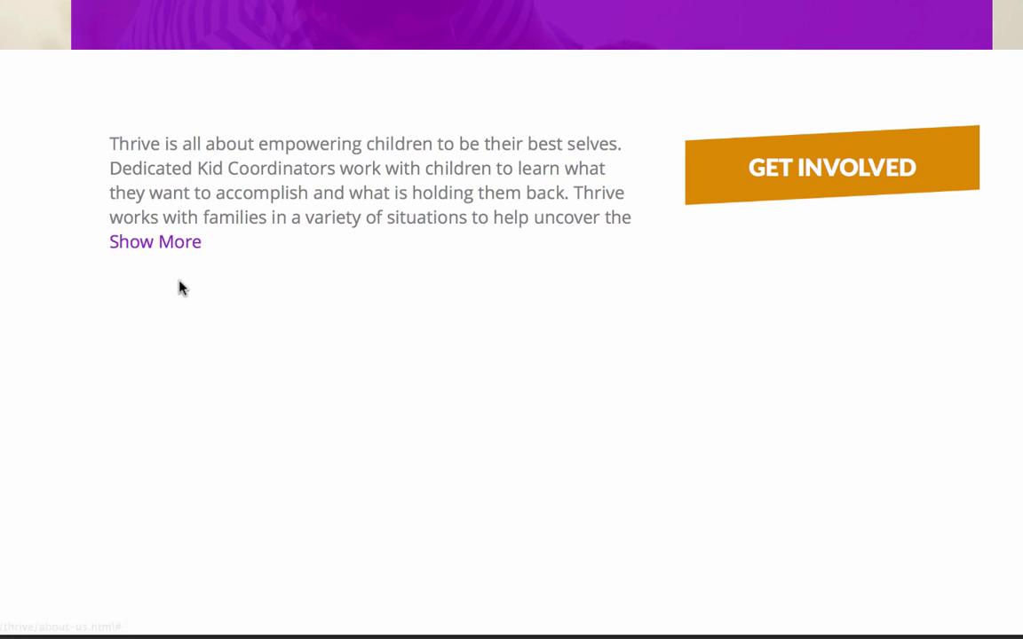
{"action": "left_click", "coordinate": [178, 241]}
{"action": "left_click", "coordinate": [169, 389]}
{"action": "left_click", "coordinate": [163, 243]}
{"action": "left_click", "coordinate": [147, 389]}
{"action": "mouse_move", "coordinate": [371, 613]}
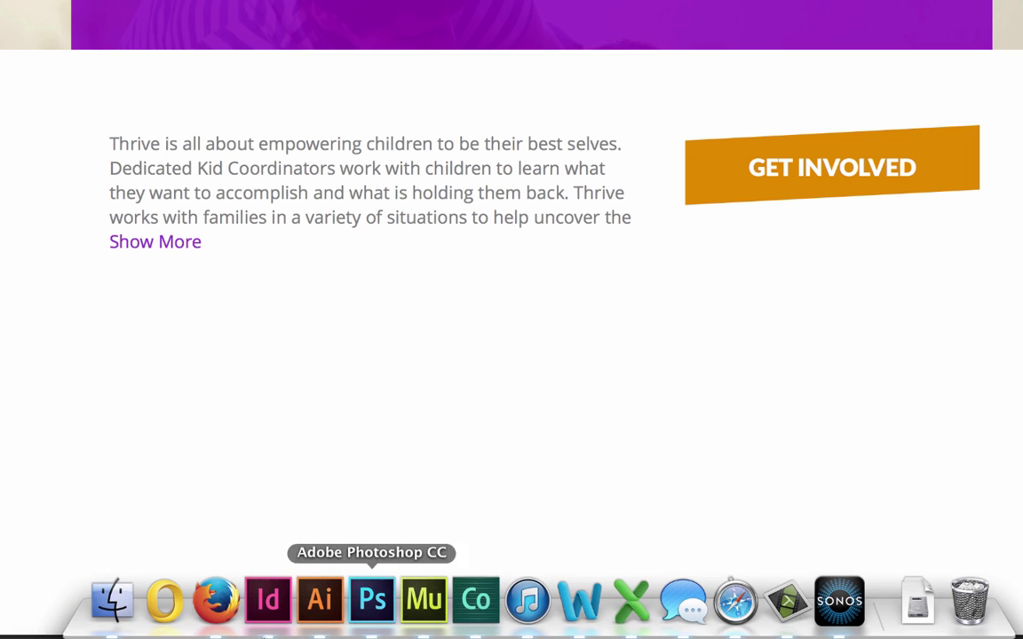
{"action": "left_click", "coordinate": [425, 600]}
Step: Set the collapsible widget's Display Speed to Medium
{"action": "left_click", "coordinate": [515, 192]}
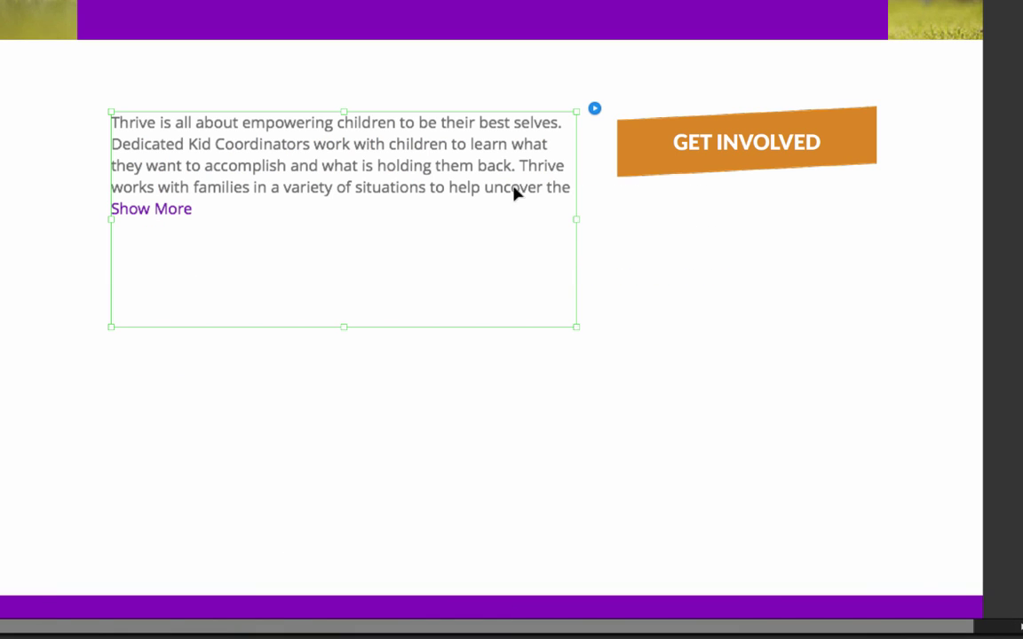
{"action": "left_click", "coordinate": [595, 110]}
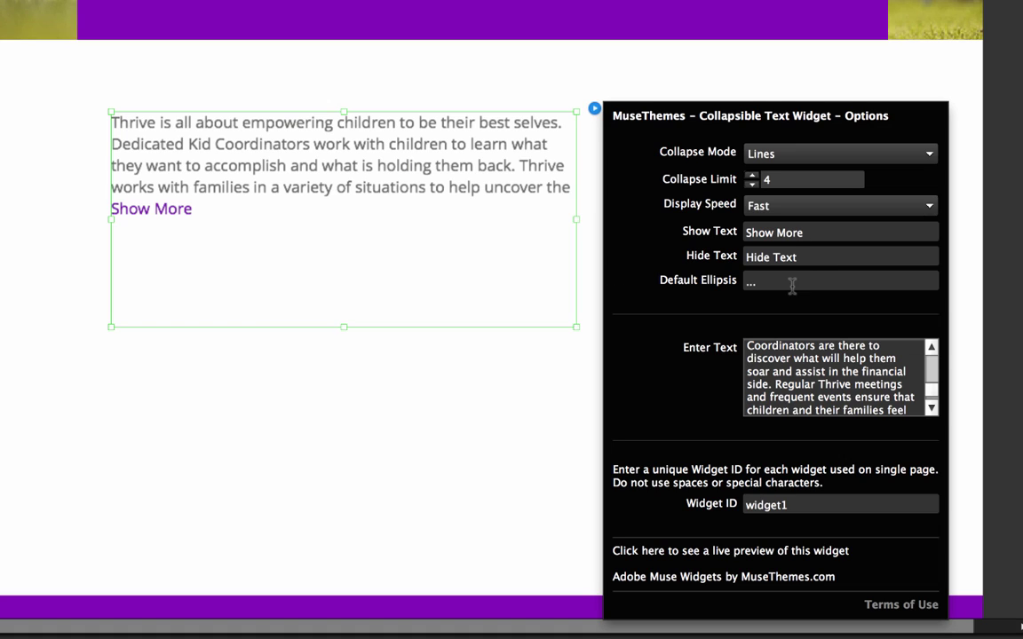
{"action": "left_click", "coordinate": [767, 208]}
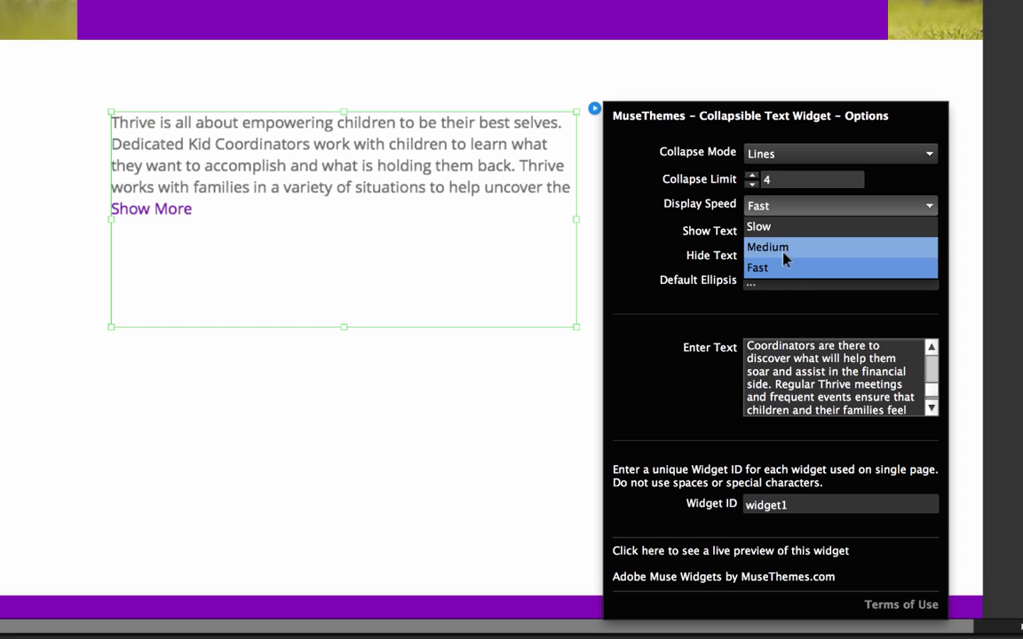
{"action": "left_click", "coordinate": [780, 246]}
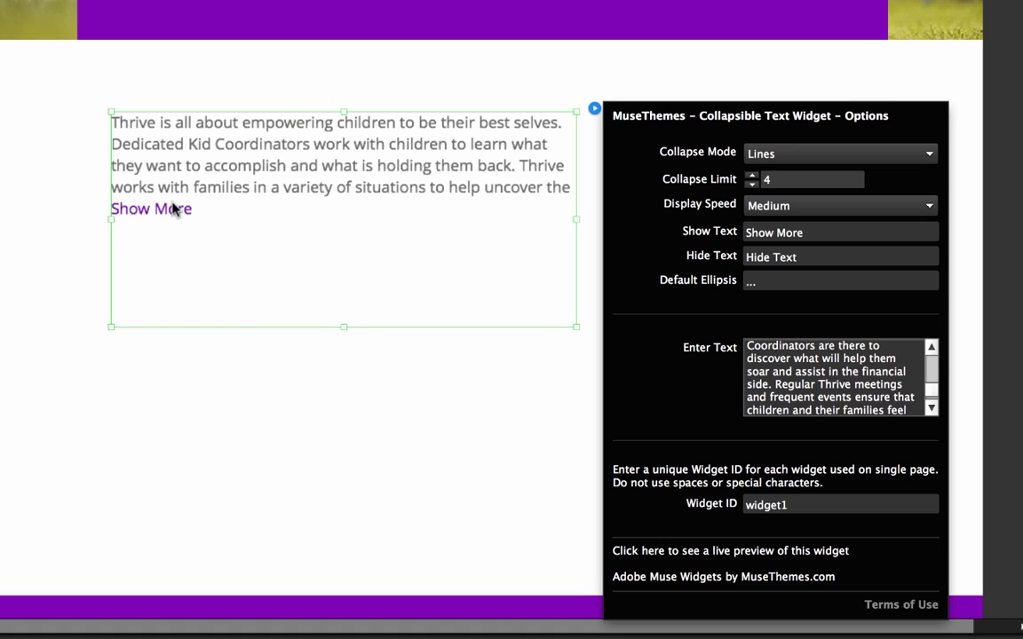
Step: Rename the toggle labels from Show More and Hide Text to EXPAND and SHRINK
{"action": "left_click", "coordinate": [818, 232]}
{"action": "left_click_drag", "start_coordinate": [818, 231], "coordinate": [668, 237]}
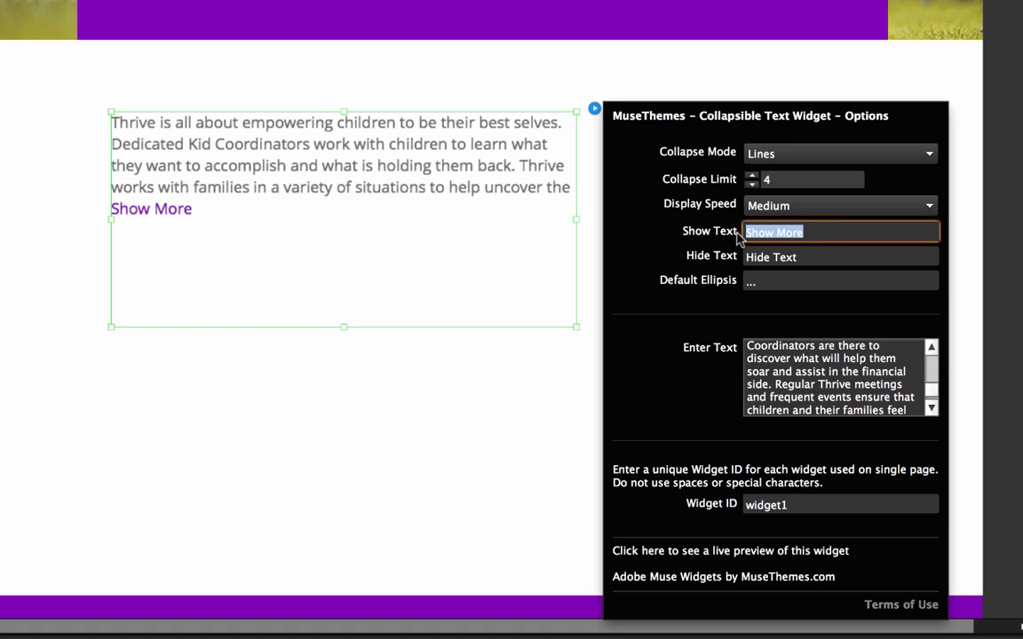
{"action": "type", "text": "EXPAND"}
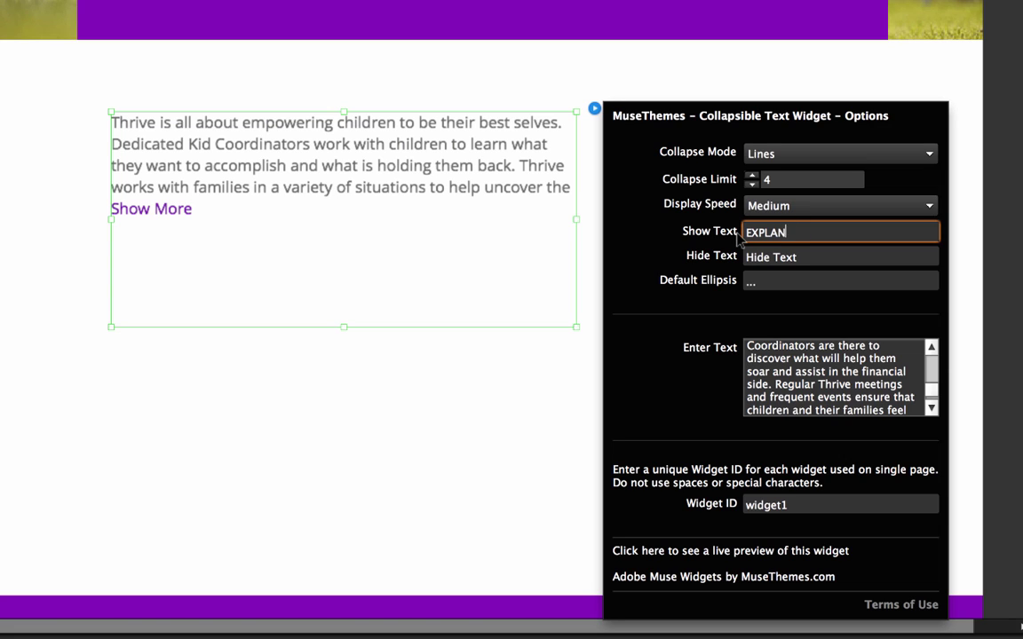
{"action": "key", "text": "Return"}
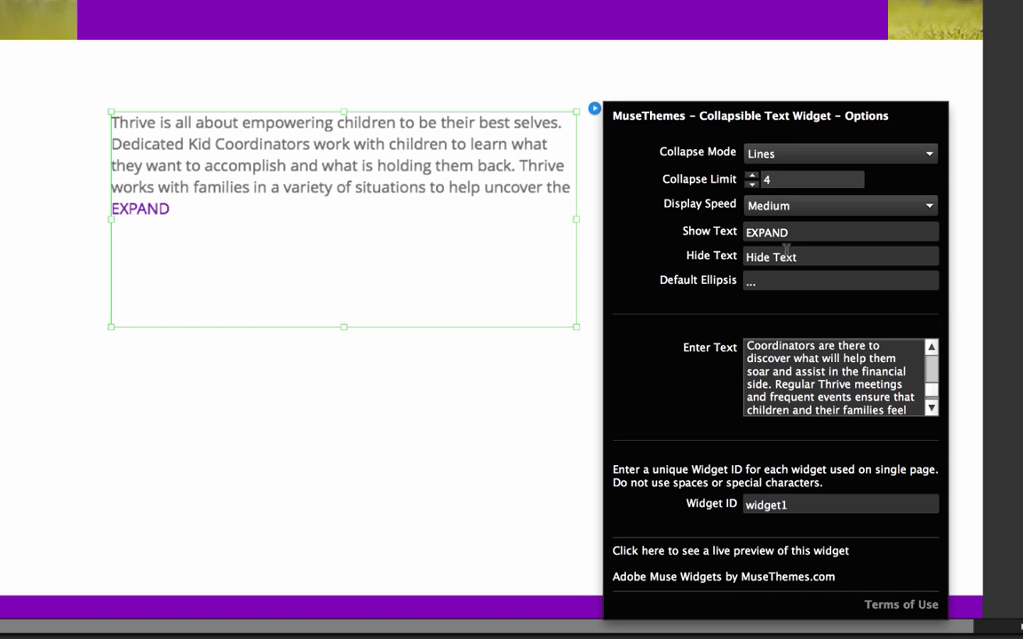
{"action": "left_click", "coordinate": [819, 255]}
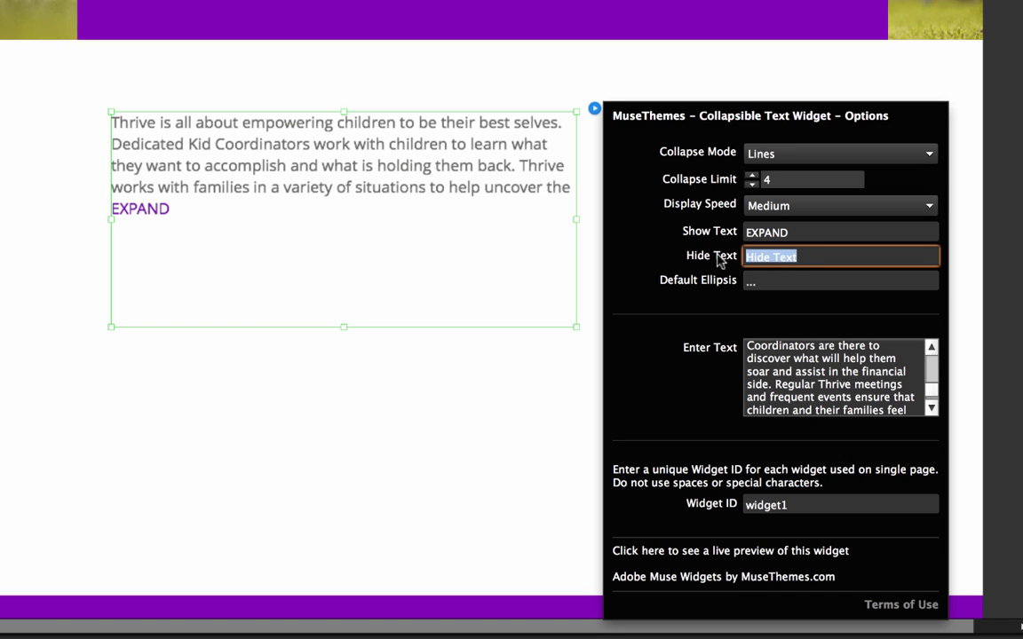
{"action": "type", "text": "SHRING"}
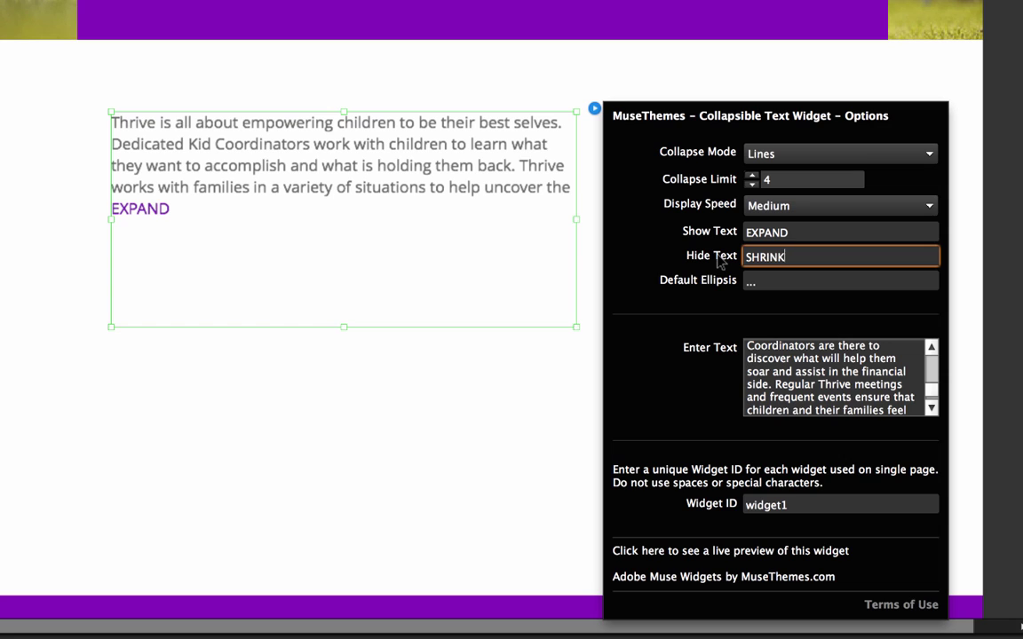
{"action": "key", "text": "Return"}
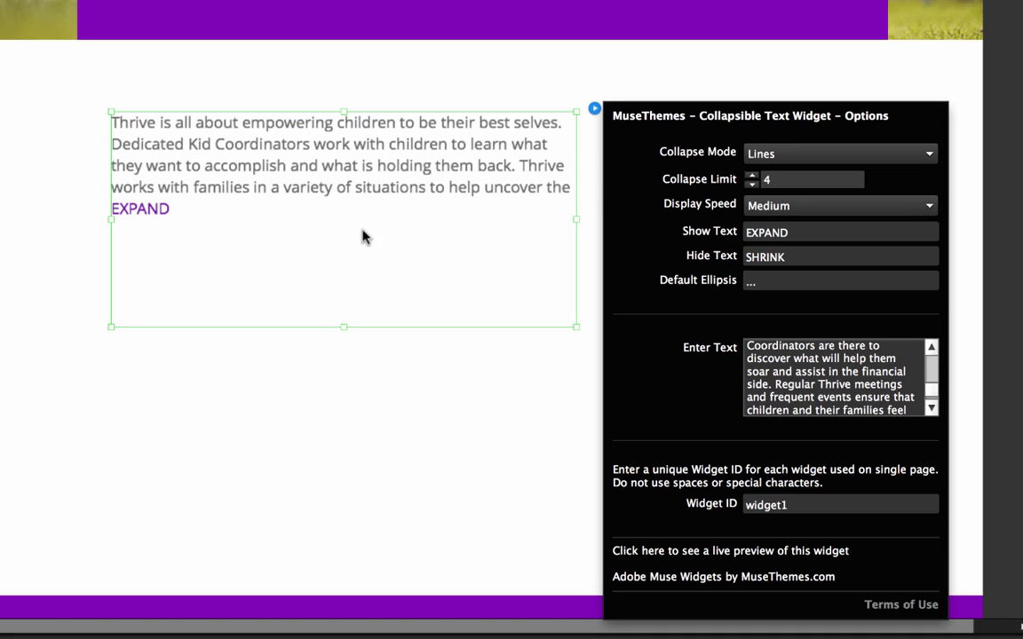
{"action": "left_click", "coordinate": [774, 155]}
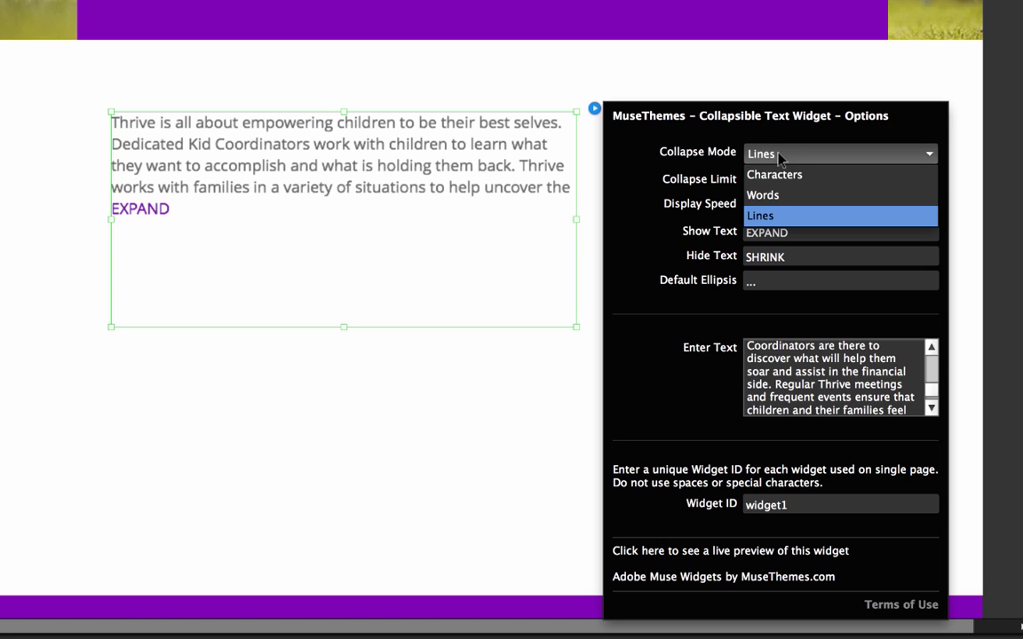
{"action": "left_click", "coordinate": [784, 204]}
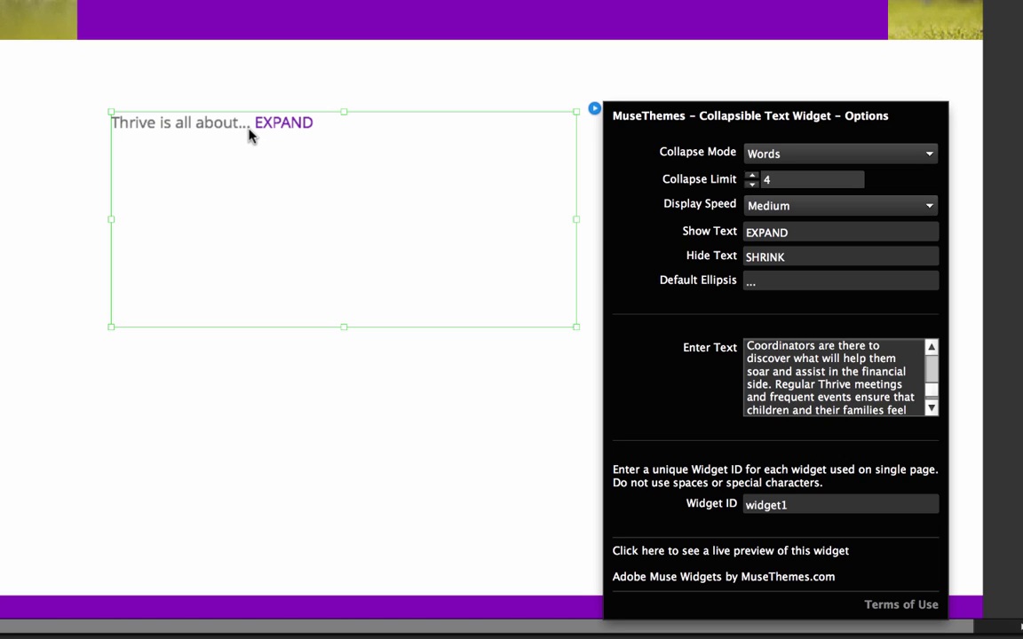
{"action": "double_click", "coordinate": [801, 282]}
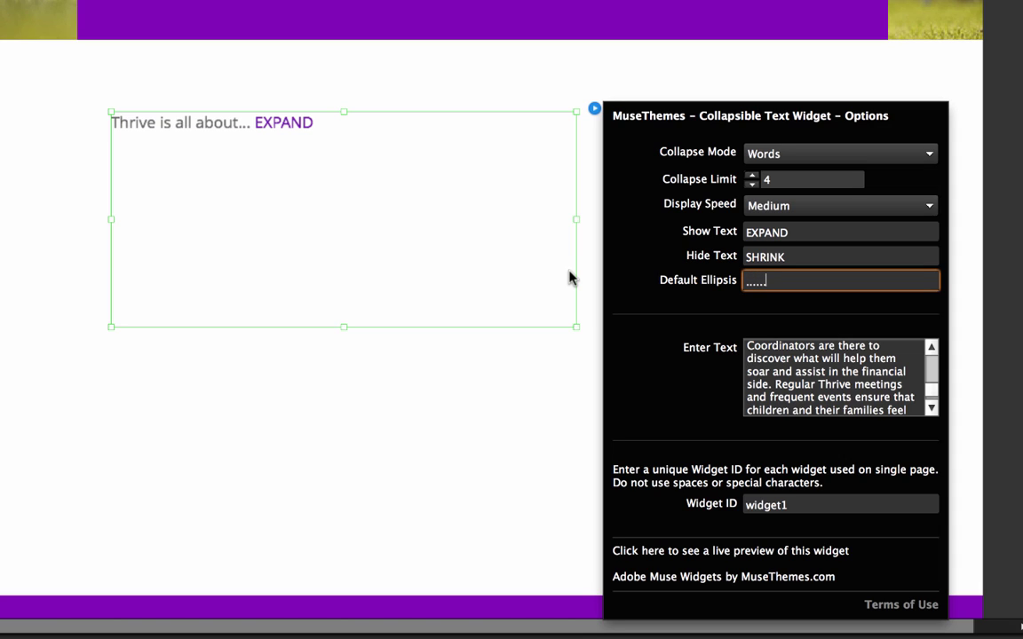
{"action": "type", "text": "......."}
{"action": "key", "text": "Return"}
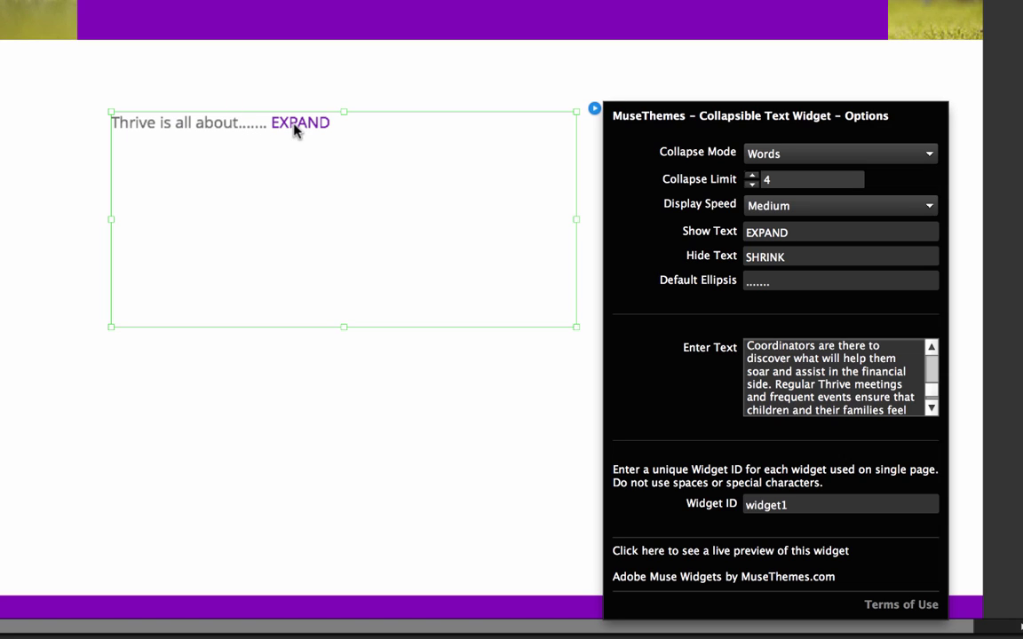
{"action": "left_click", "coordinate": [804, 156]}
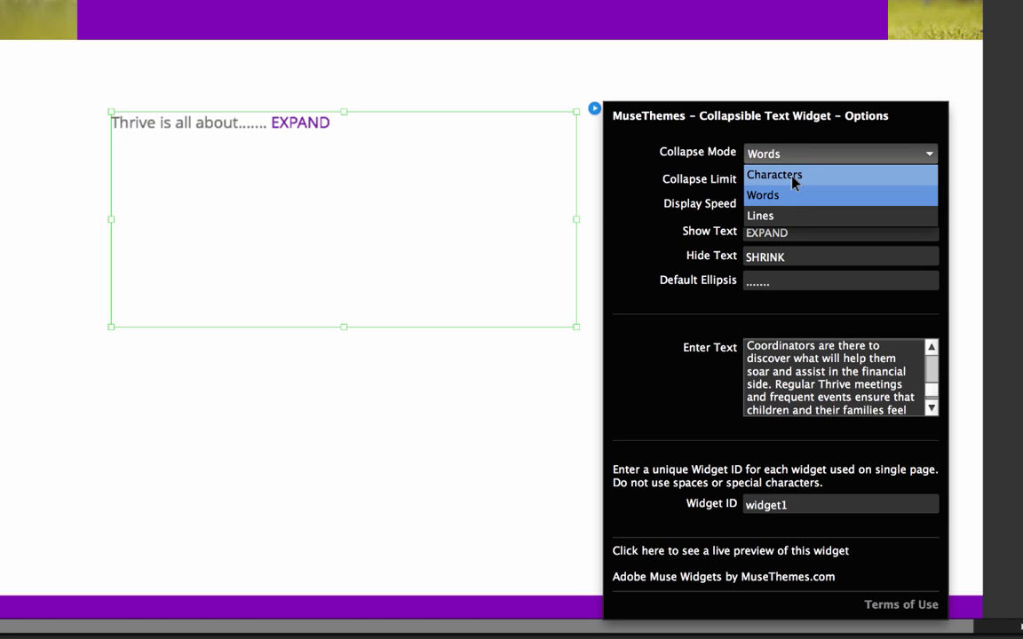
{"action": "left_click", "coordinate": [785, 155]}
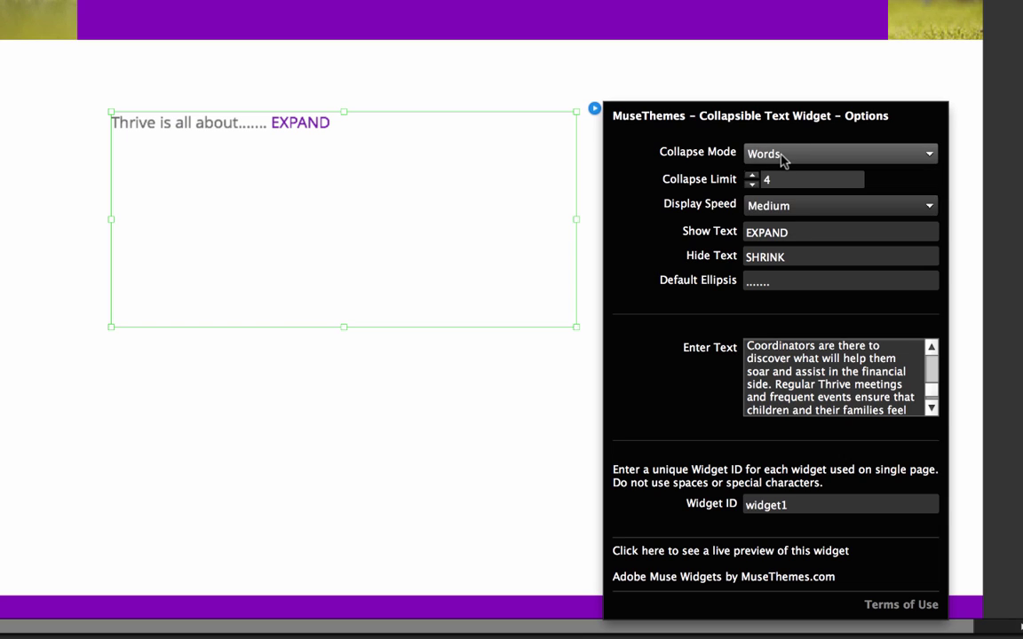
{"action": "left_click", "coordinate": [782, 155]}
{"action": "left_click", "coordinate": [785, 154]}
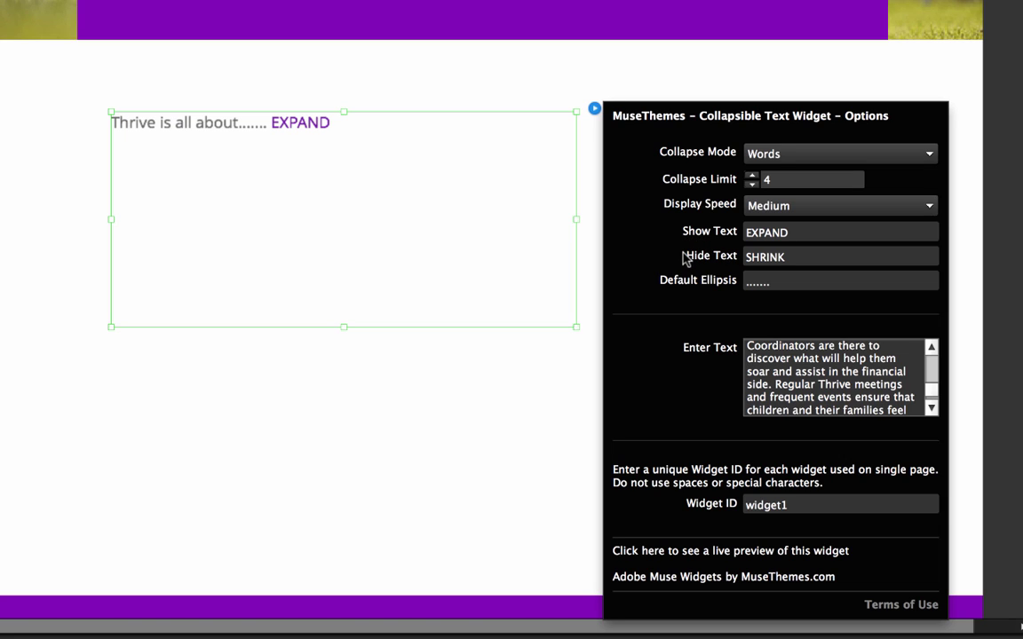
{"action": "left_click", "coordinate": [760, 153]}
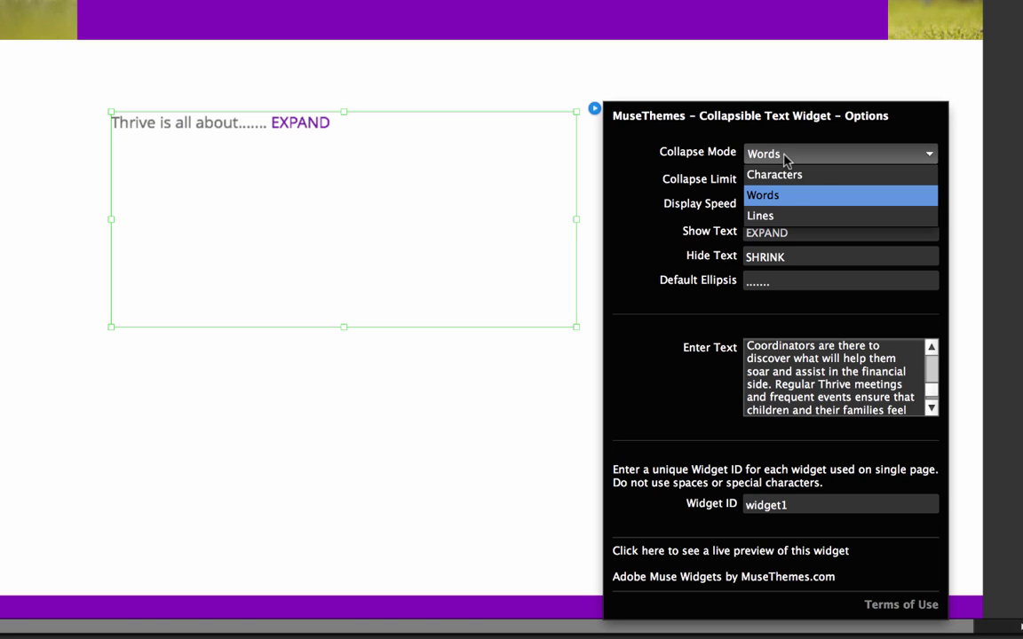
{"action": "left_click", "coordinate": [777, 215]}
{"action": "left_click_drag", "start_coordinate": [769, 281], "coordinate": [728, 280]}
{"action": "type", "text": ".."}
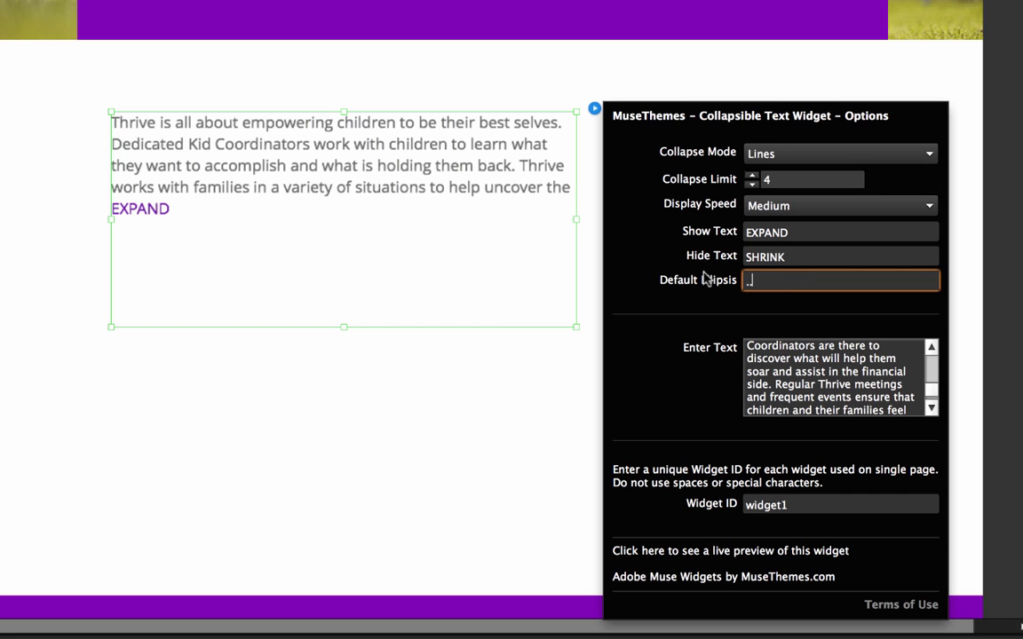
{"action": "type", "text": "."}
{"action": "key", "text": "Return"}
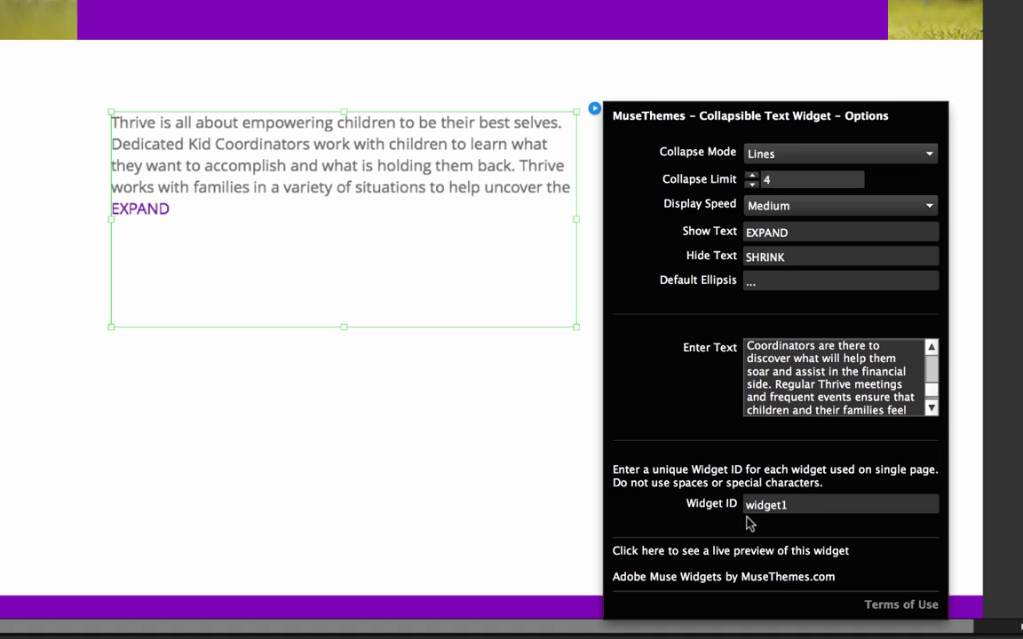
Step: Select the widget ID value widget1 to review it
{"action": "left_click", "coordinate": [798, 505]}
{"action": "left_click_drag", "start_coordinate": [798, 505], "coordinate": [746, 503]}
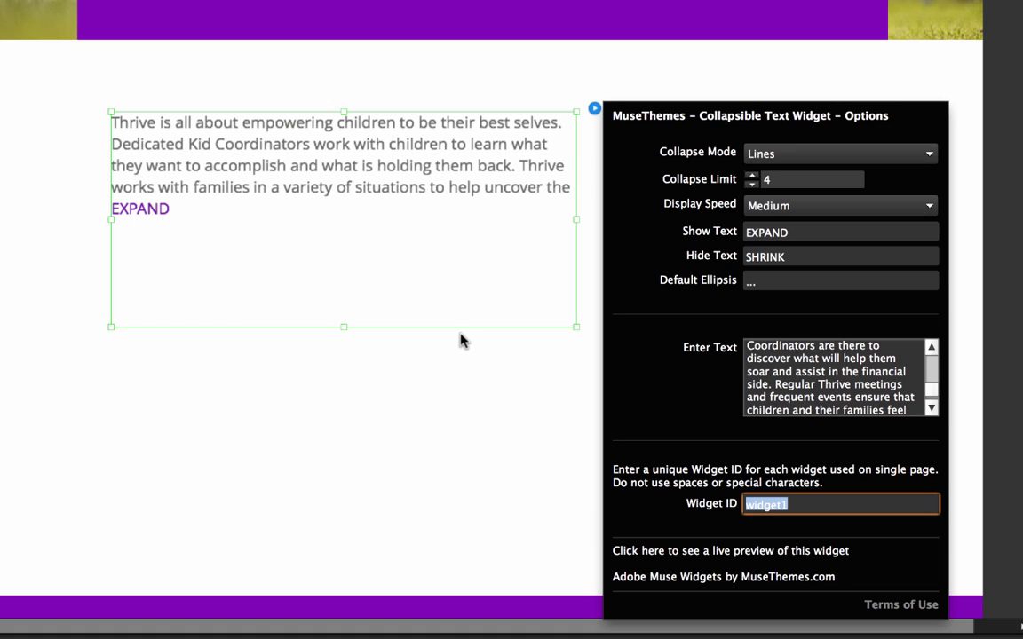
Step: Close the widget settings and nudge the collapsible text widget slightly down the page
{"action": "key", "text": "Escape"}
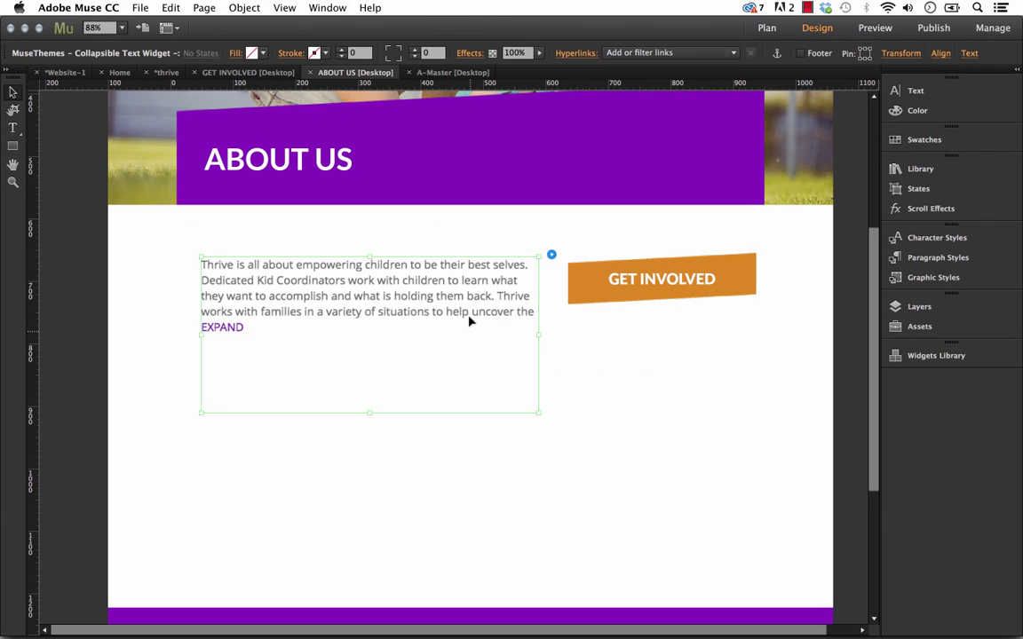
{"action": "left_click_drag", "start_coordinate": [469, 321], "coordinate": [468, 344]}
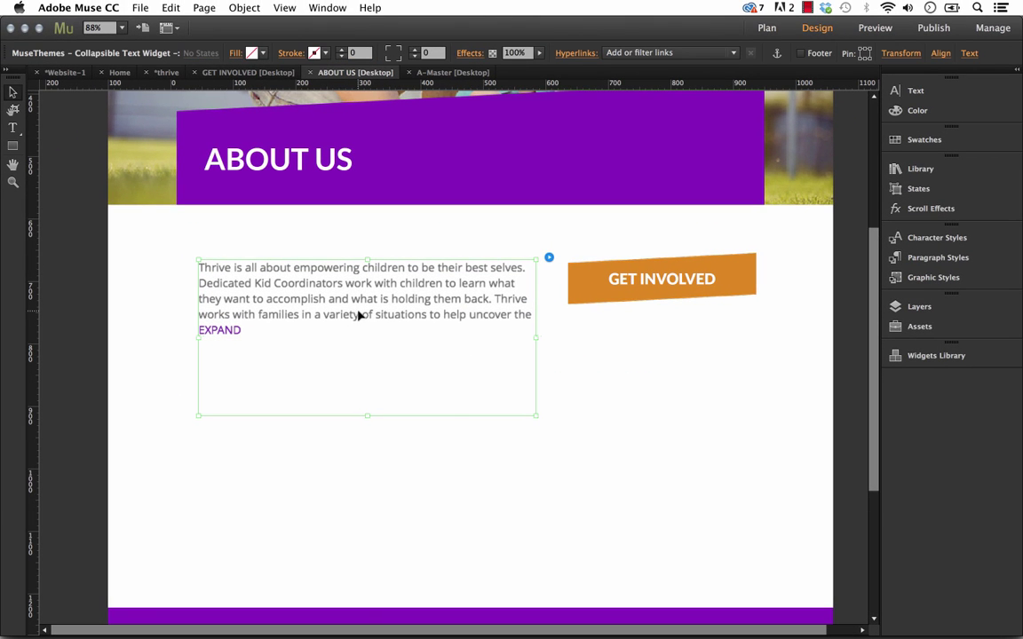
{"action": "left_click", "coordinate": [383, 435]}
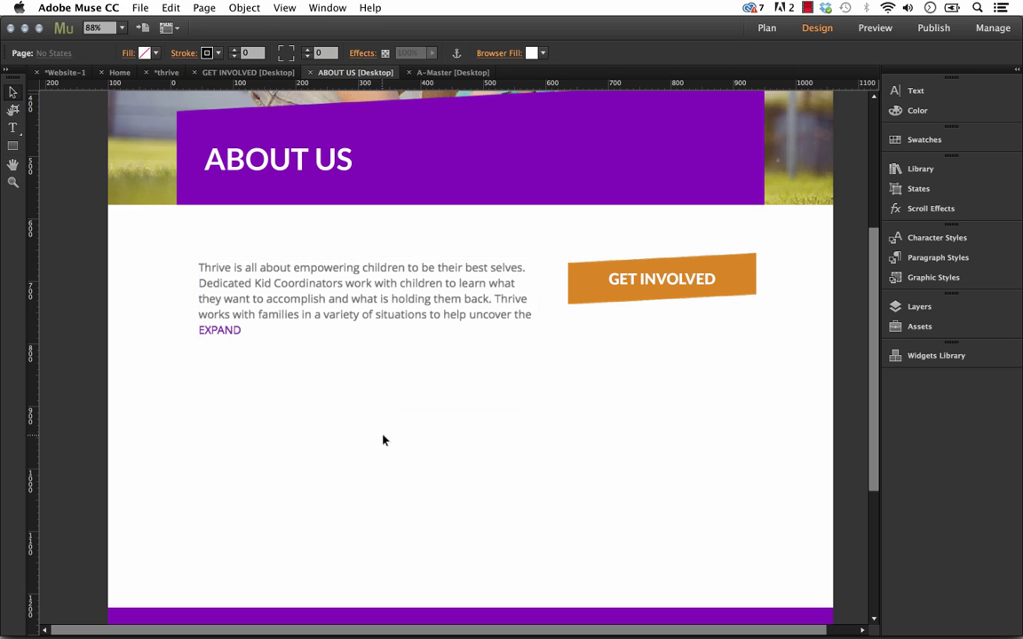
{"action": "left_click", "coordinate": [336, 311]}
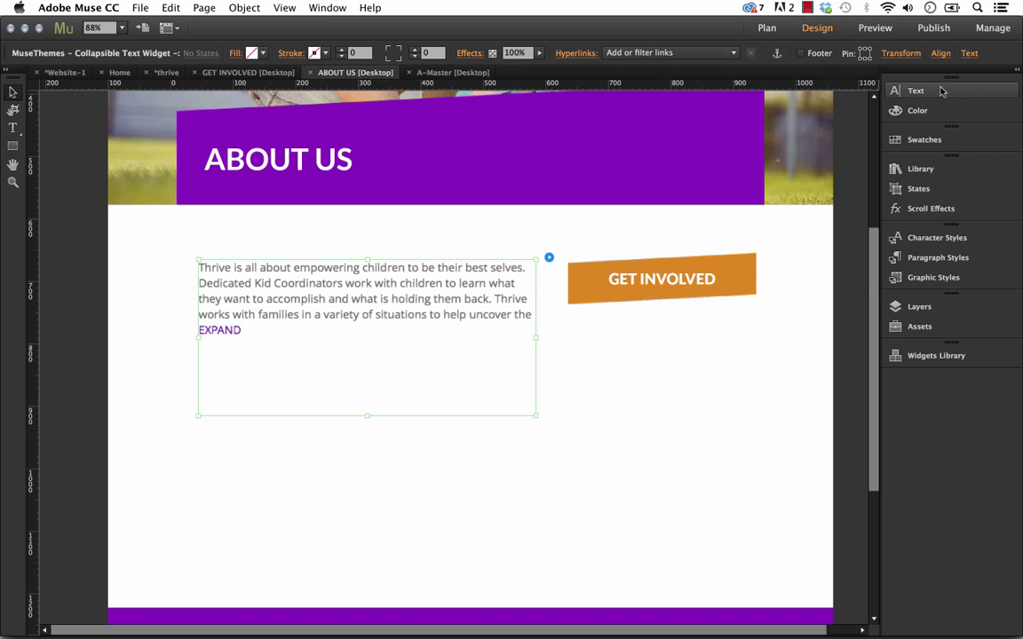
Step: Set the collapsible text to Lato, 24 px, with 160% line spacing
{"action": "left_click", "coordinate": [912, 90]}
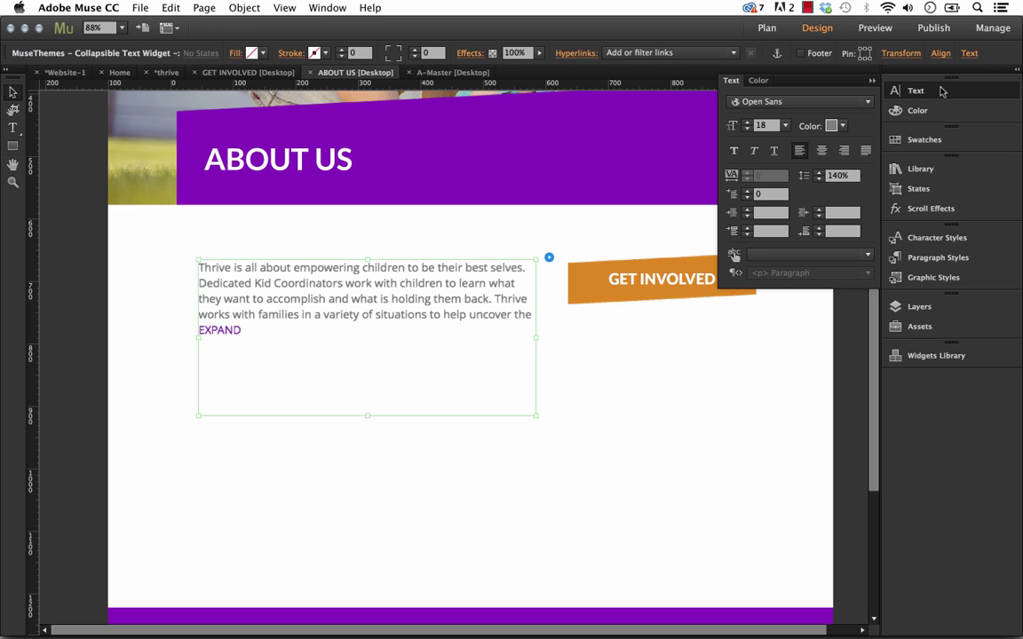
{"action": "left_click", "coordinate": [869, 103]}
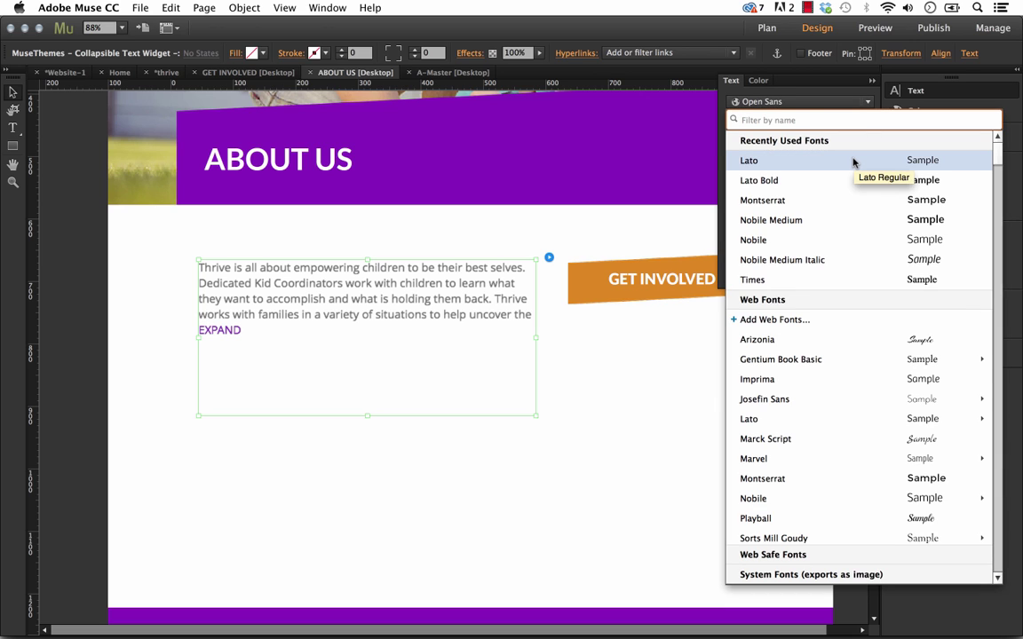
{"action": "left_click", "coordinate": [759, 160]}
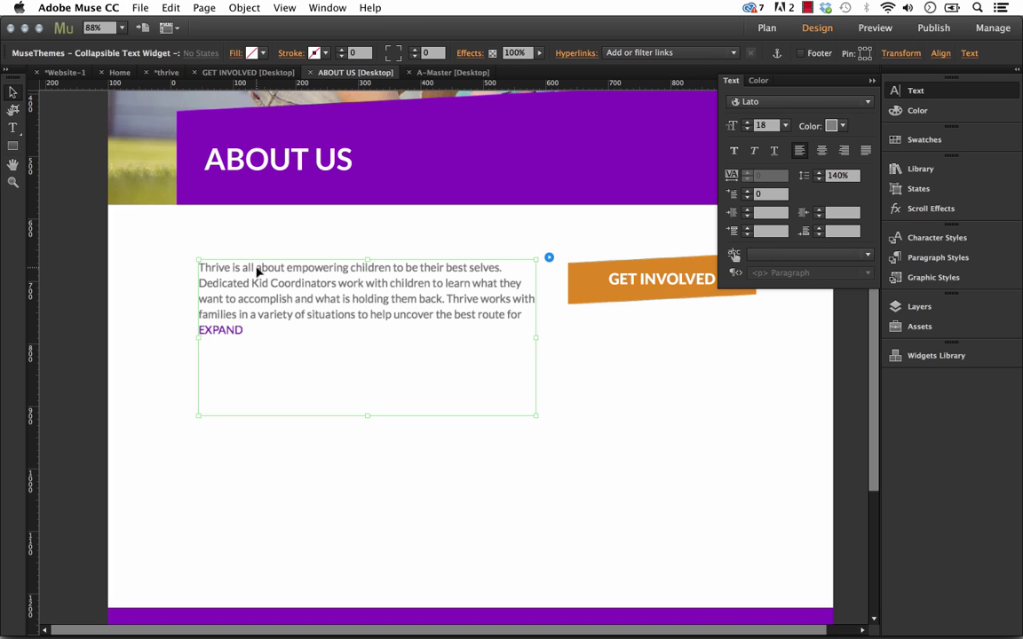
{"action": "left_click", "coordinate": [785, 126]}
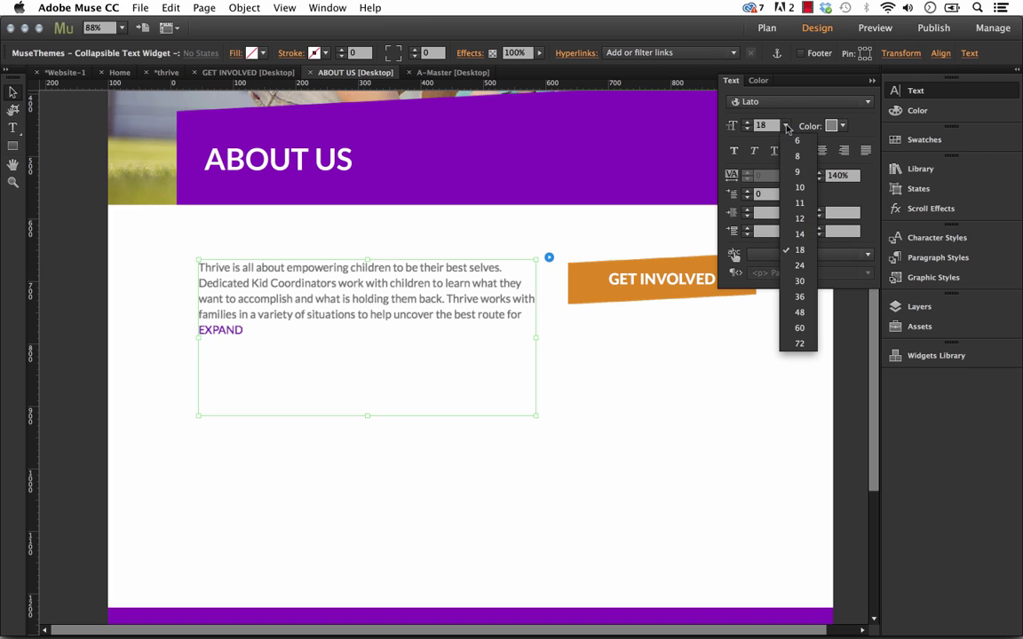
{"action": "left_click", "coordinate": [803, 268]}
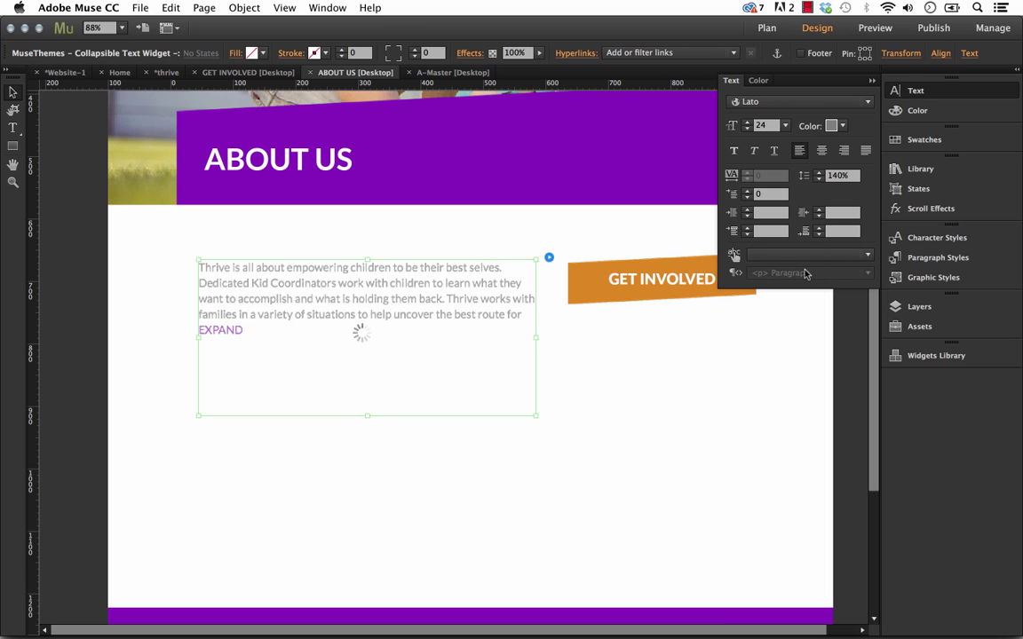
{"action": "left_click", "coordinate": [844, 177]}
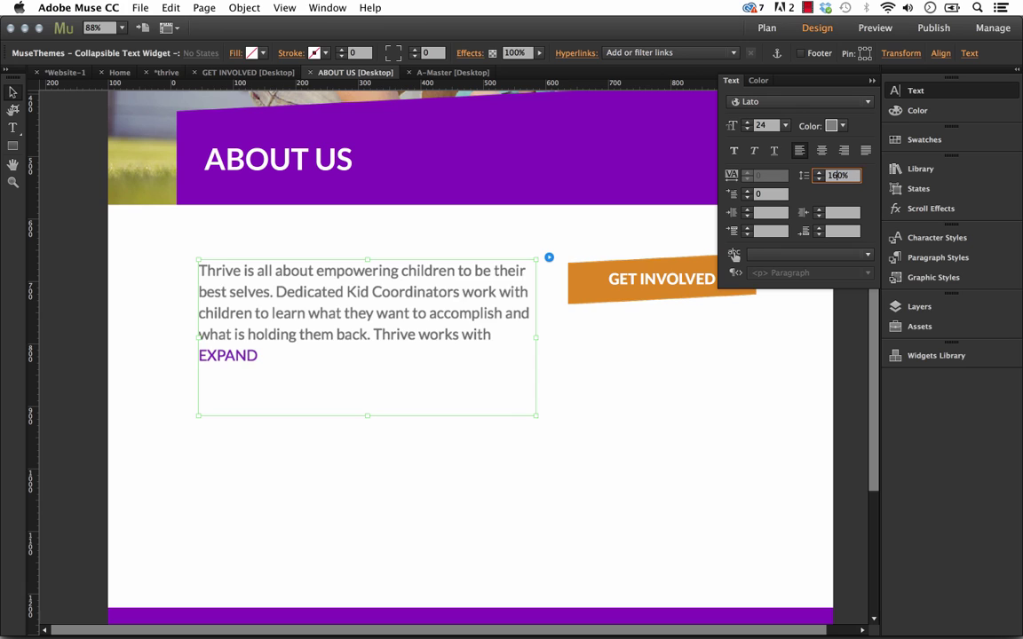
{"action": "key", "text": "Return"}
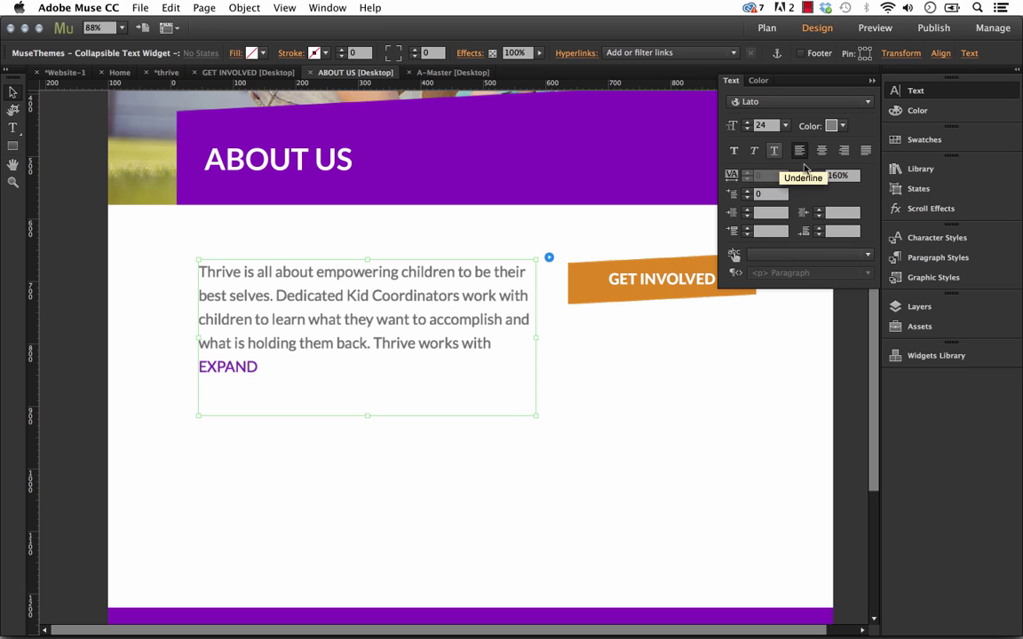
{"action": "left_click", "coordinate": [641, 387]}
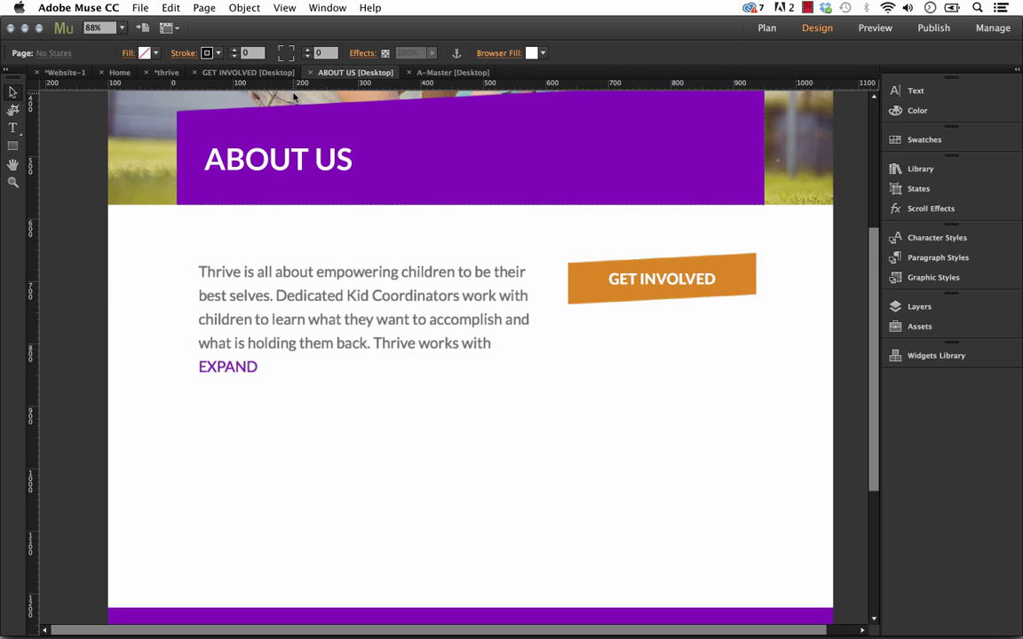
{"action": "left_click", "coordinate": [139, 9]}
Step: Preview the About Us page in Firefox and toggle the paragraph with EXPAND and SHRINK several times
{"action": "left_click", "coordinate": [213, 270]}
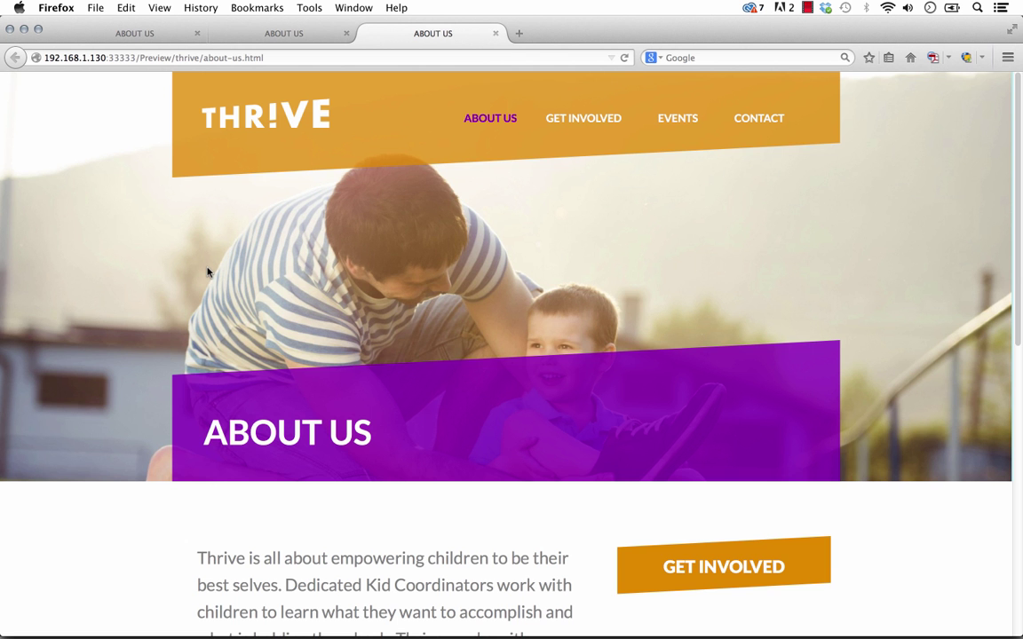
{"action": "scroll", "coordinate": [455, 345], "scroll_direction": "down", "scroll_amount": 5}
{"action": "left_click", "coordinate": [238, 274]}
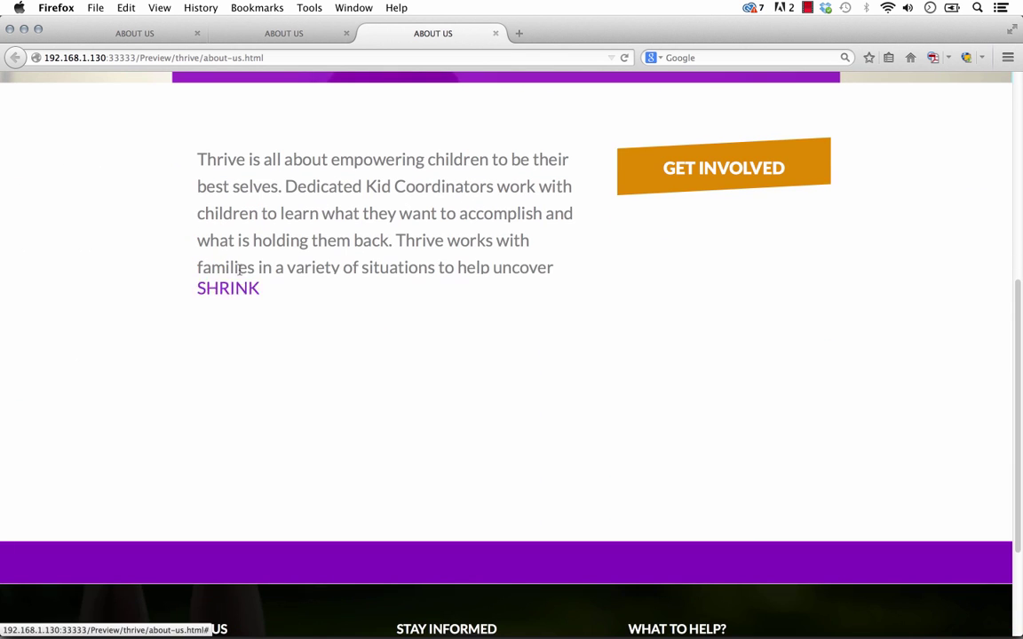
{"action": "left_click", "coordinate": [246, 482]}
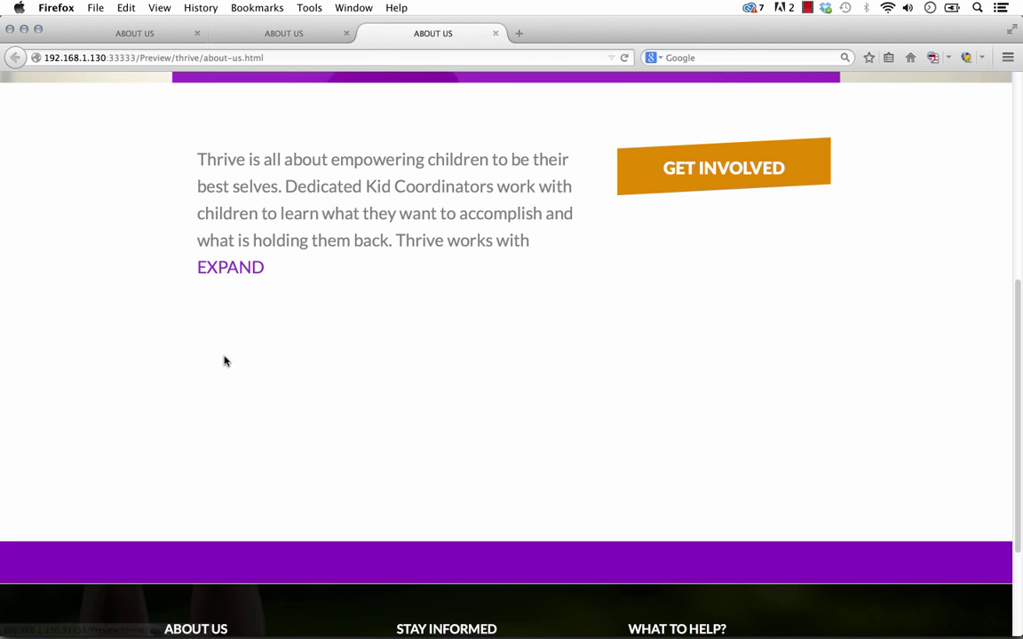
{"action": "left_click", "coordinate": [227, 269]}
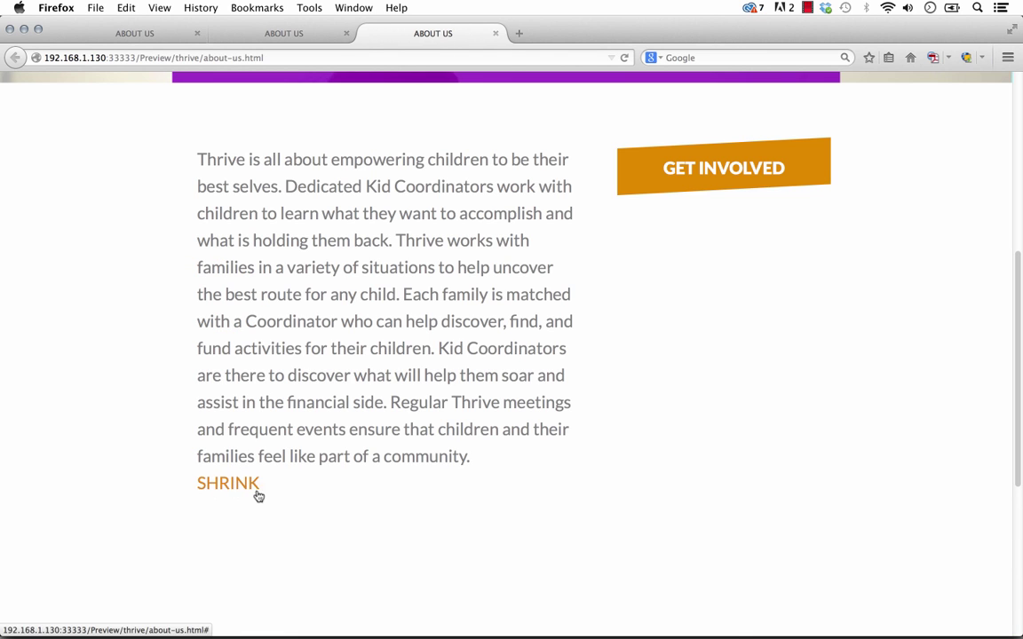
{"action": "scroll", "coordinate": [271, 481], "scroll_direction": "down", "scroll_amount": 3}
{"action": "scroll", "coordinate": [274, 477], "scroll_direction": "up", "scroll_amount": 3}
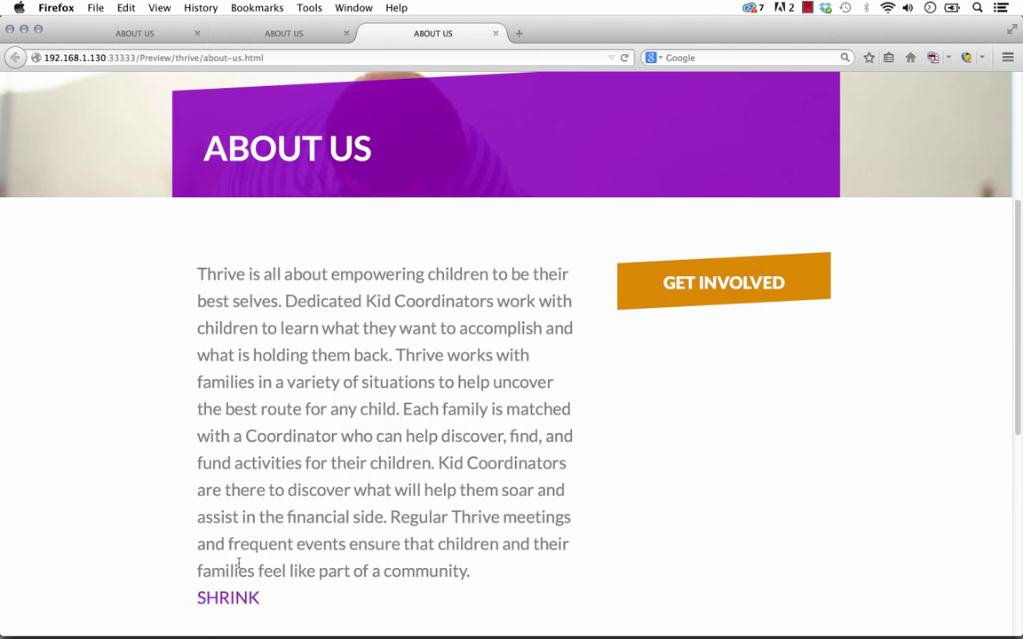
{"action": "left_click", "coordinate": [227, 591]}
{"action": "left_click", "coordinate": [240, 384]}
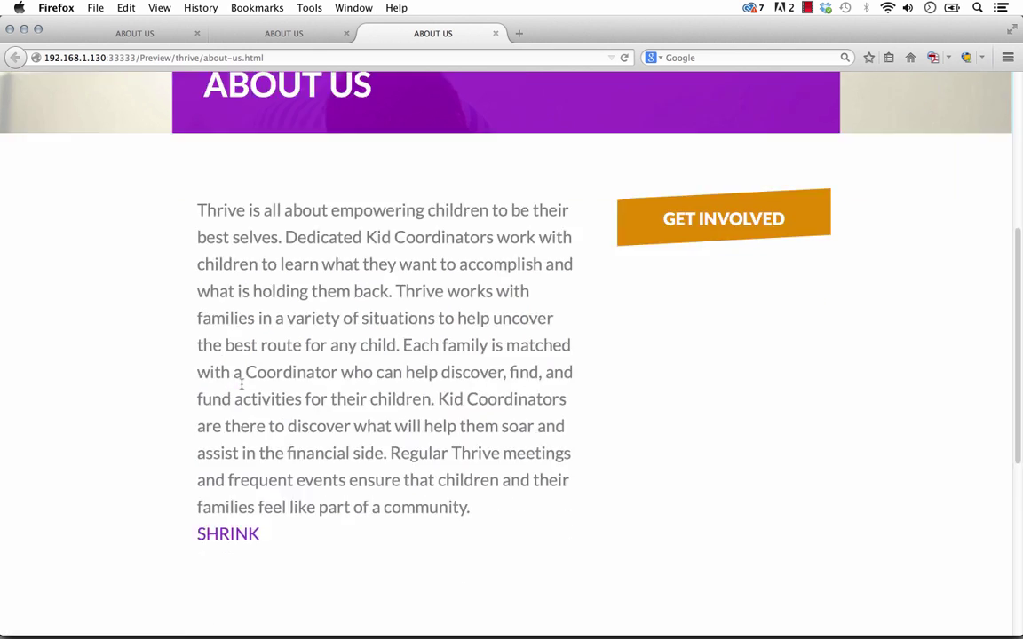
{"action": "scroll", "coordinate": [241, 379], "scroll_direction": "down", "scroll_amount": 5}
{"action": "left_click", "coordinate": [230, 315]}
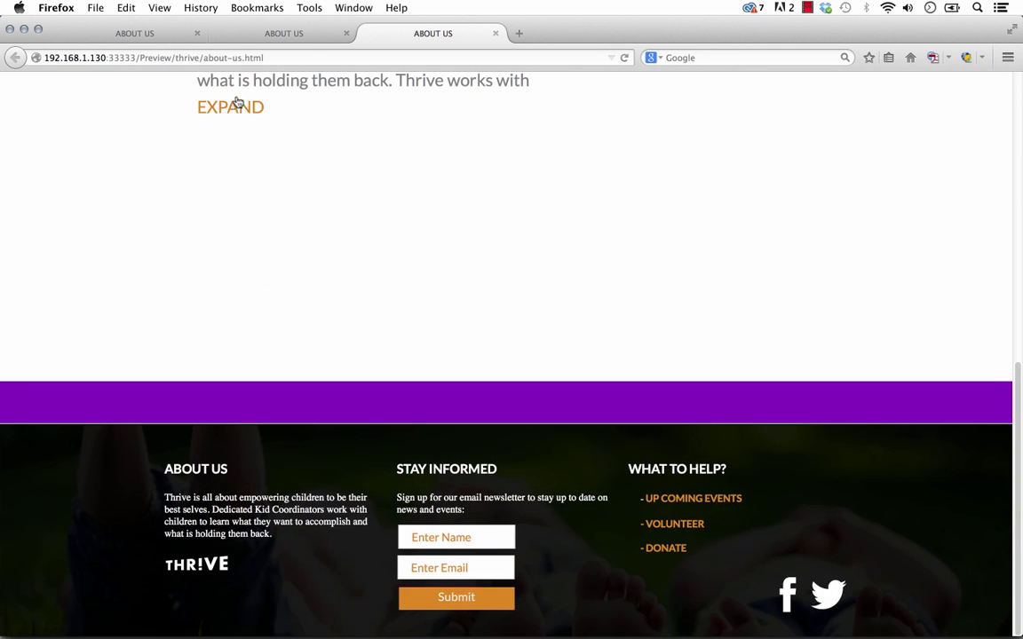
Step: Run further EXPAND/SHRINK checks on the paragraph, then return to Adobe Muse
{"action": "left_click", "coordinate": [236, 104]}
{"action": "left_click", "coordinate": [228, 322]}
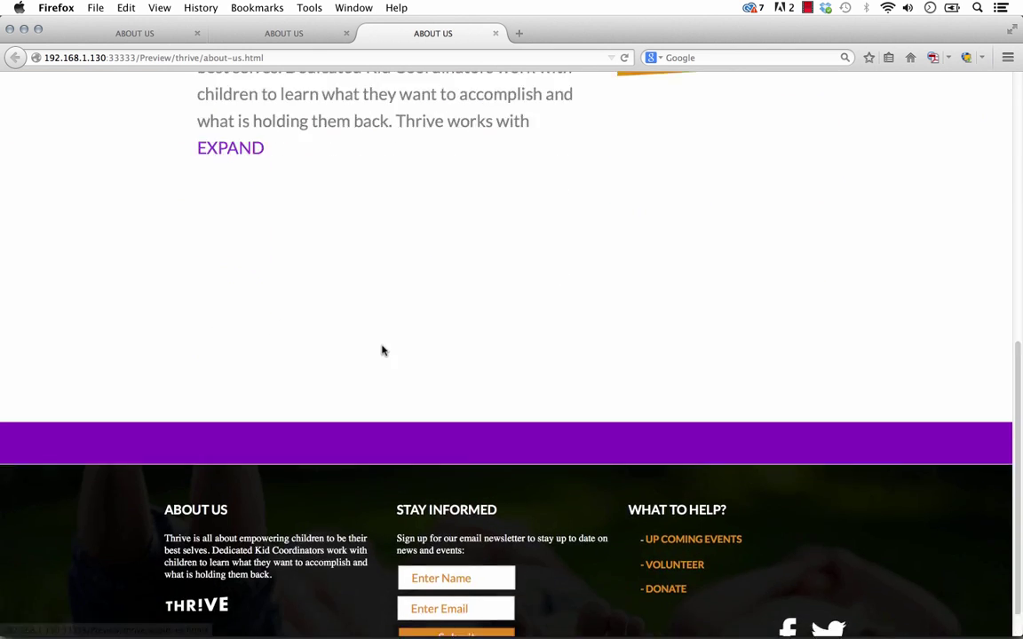
{"action": "scroll", "coordinate": [313, 384], "scroll_direction": "up", "scroll_amount": 3}
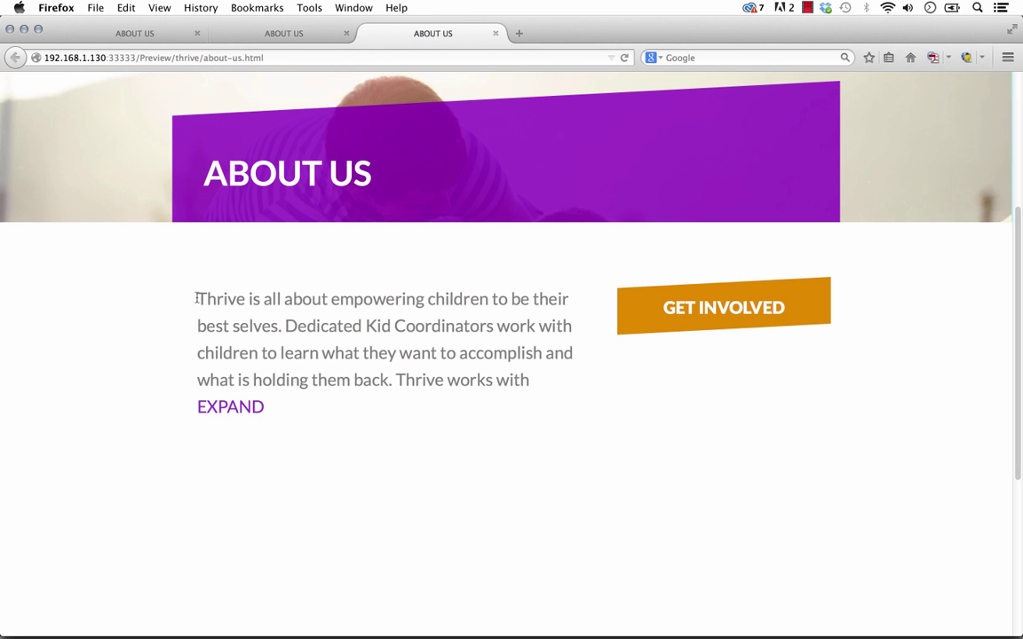
{"action": "scroll", "coordinate": [217, 369], "scroll_direction": "down", "scroll_amount": 3}
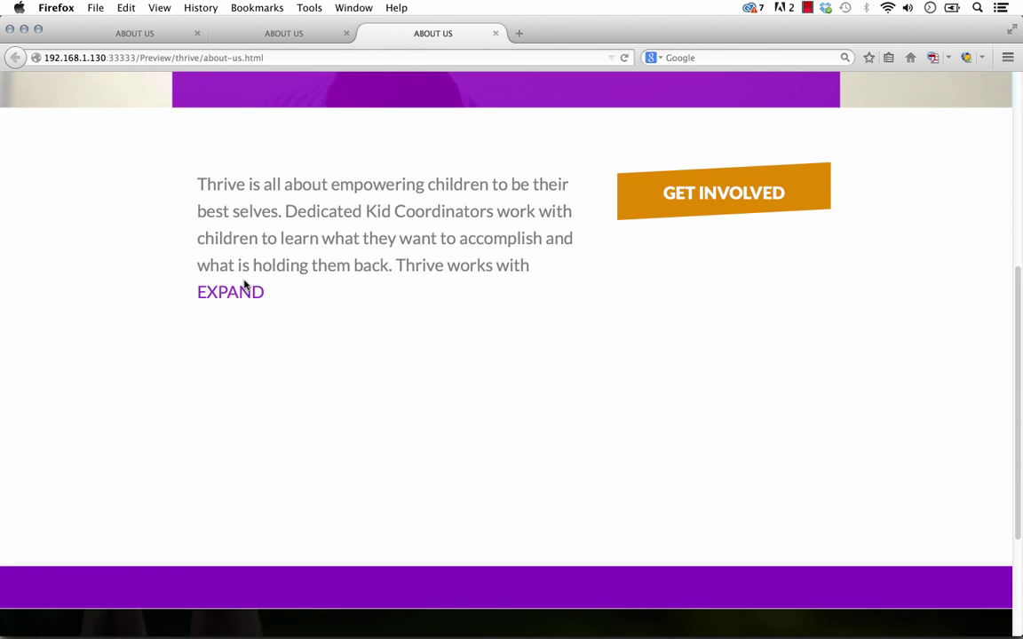
{"action": "left_click", "coordinate": [244, 289]}
{"action": "left_click", "coordinate": [222, 506]}
{"action": "left_click", "coordinate": [221, 294]}
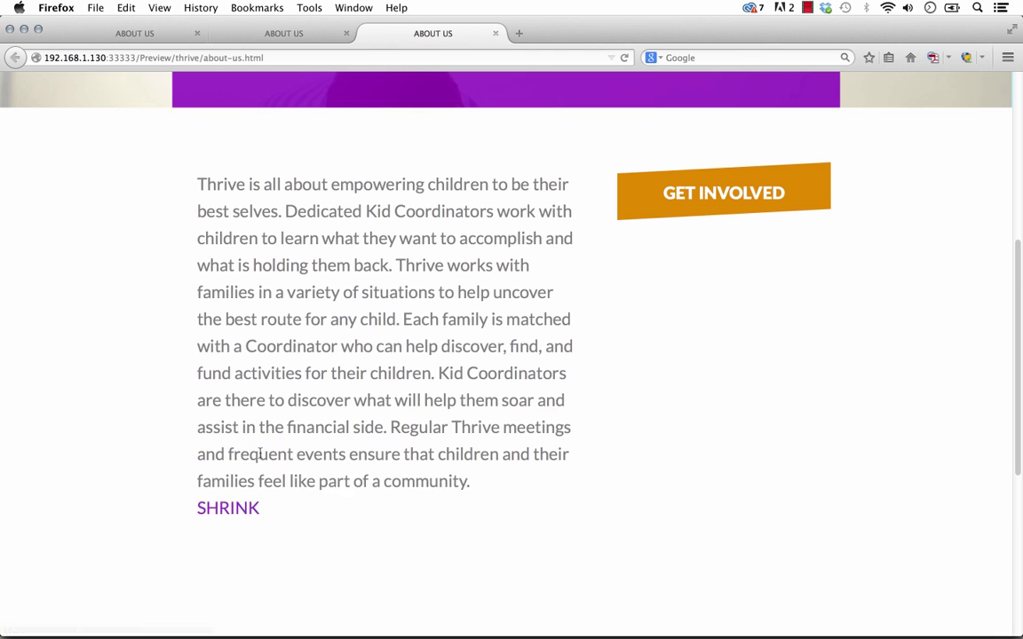
{"action": "left_click", "coordinate": [216, 513]}
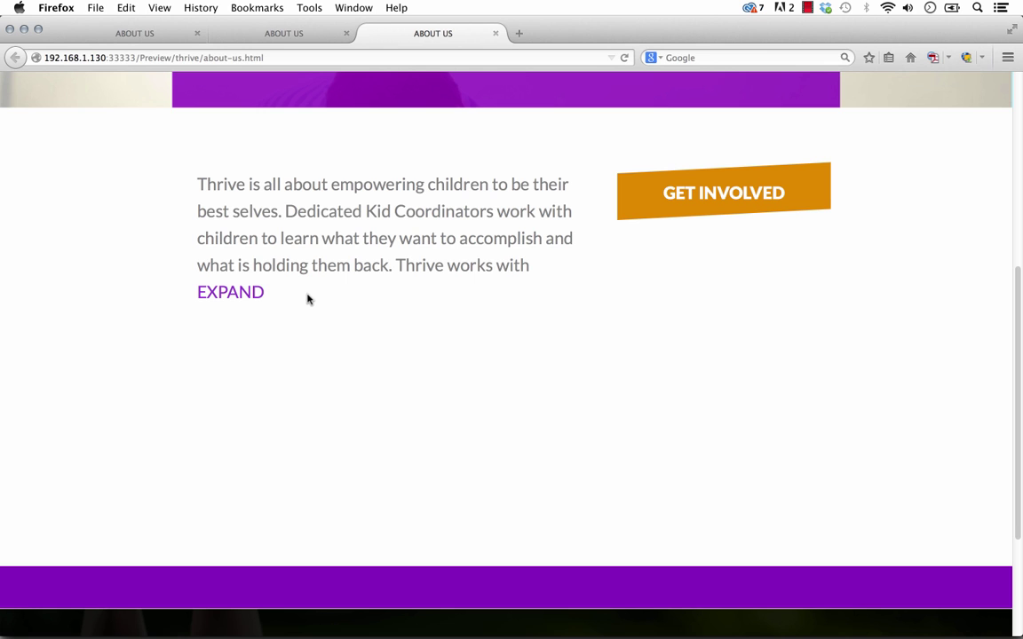
{"action": "mouse_move", "coordinate": [420, 633]}
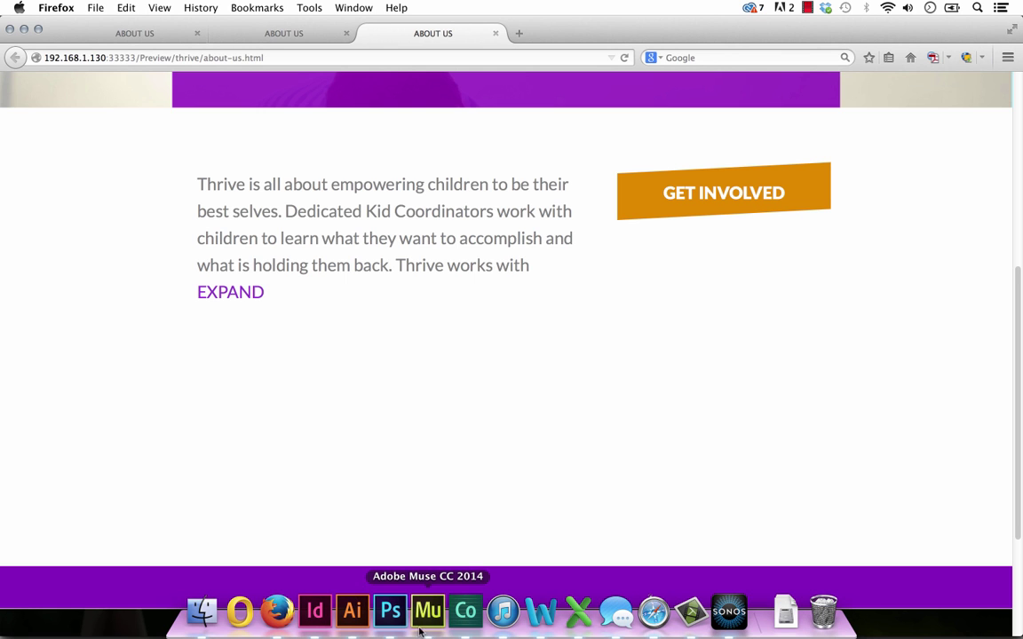
{"action": "scroll", "coordinate": [424, 384], "scroll_direction": "down", "scroll_amount": 3}
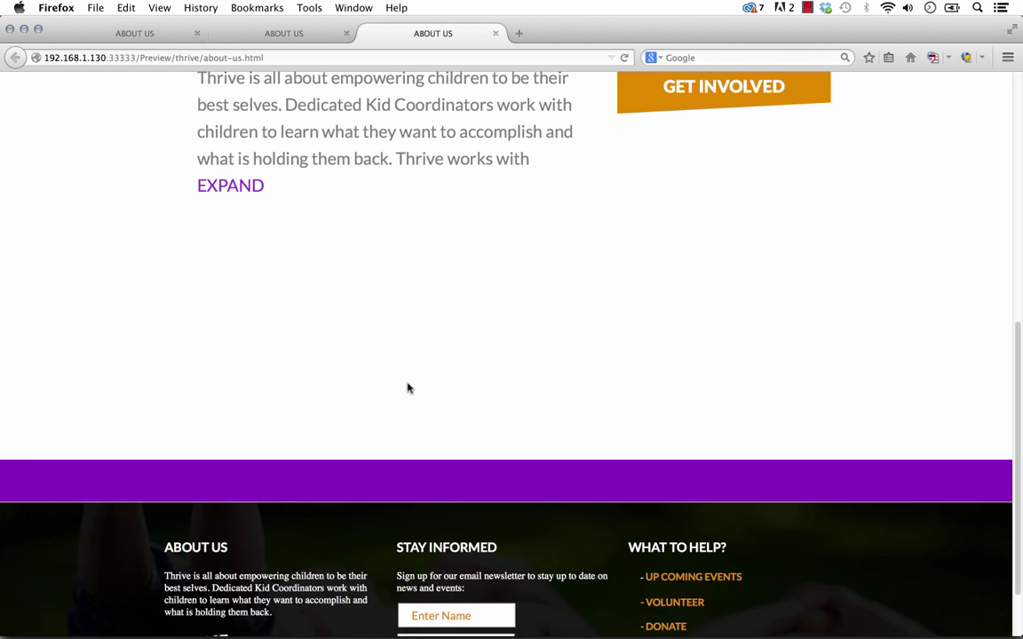
{"action": "scroll", "coordinate": [419, 237], "scroll_direction": "up", "scroll_amount": 4}
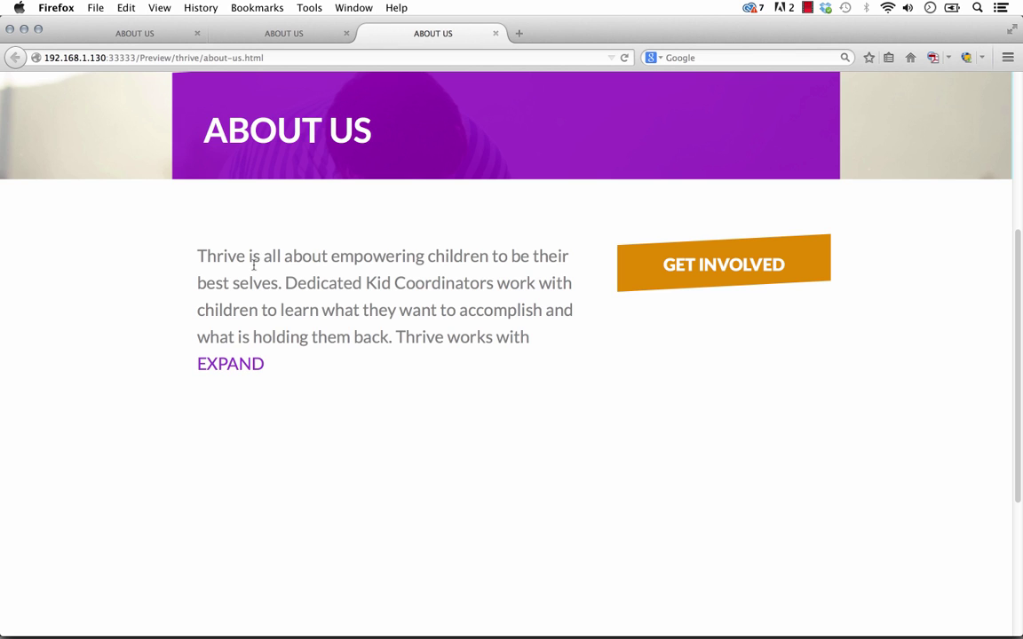
{"action": "scroll", "coordinate": [338, 288], "scroll_direction": "down", "scroll_amount": 1}
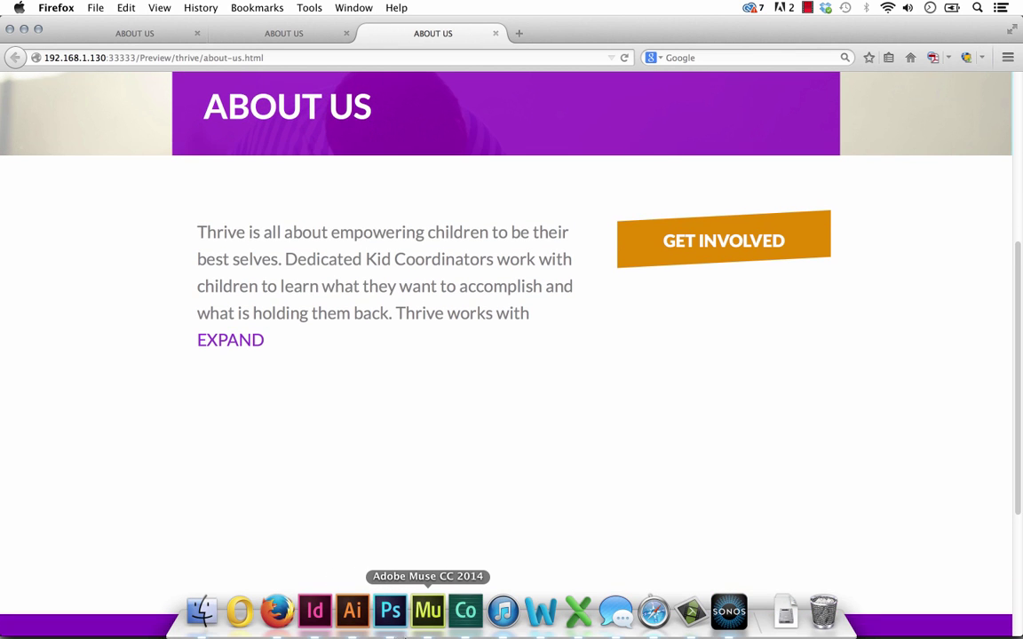
{"action": "left_click", "coordinate": [437, 624]}
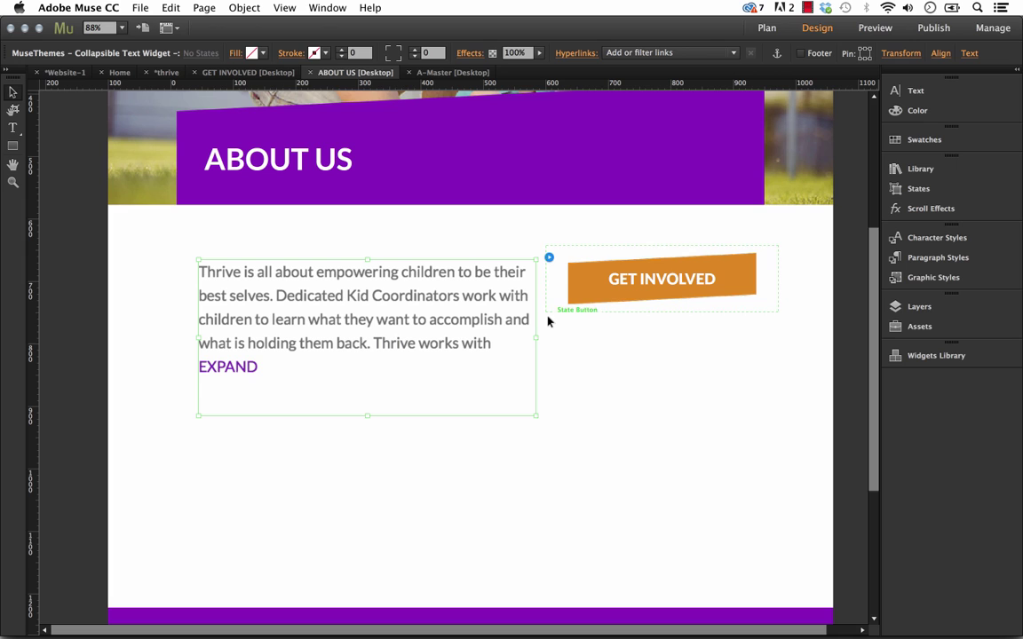
{"action": "left_click", "coordinate": [549, 257]}
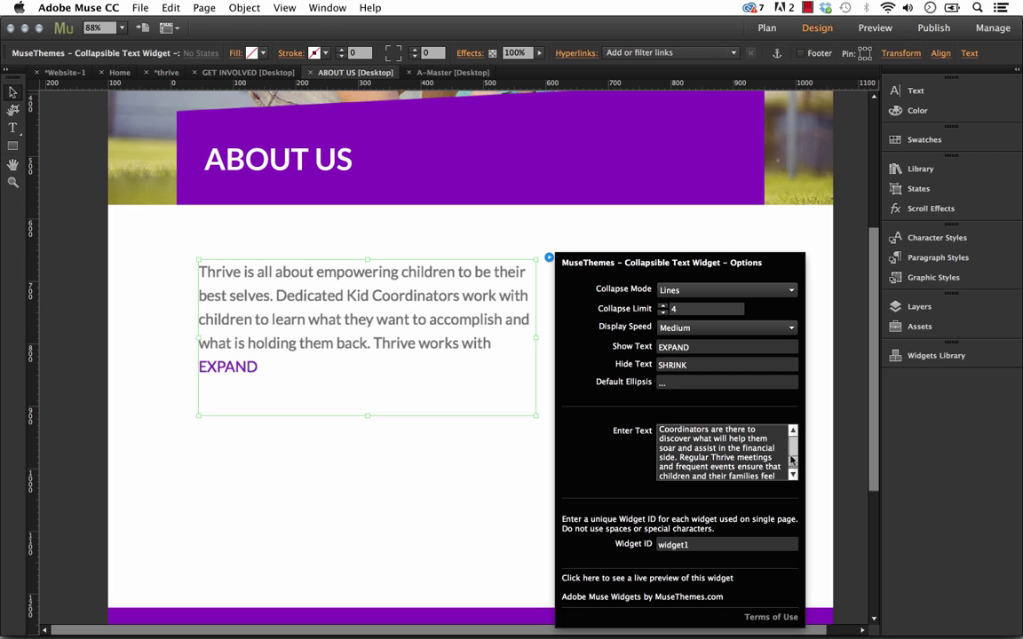
{"action": "scroll", "coordinate": [792, 434], "scroll_direction": "up", "scroll_amount": 5}
{"action": "scroll", "coordinate": [793, 434], "scroll_direction": "down", "scroll_amount": 5}
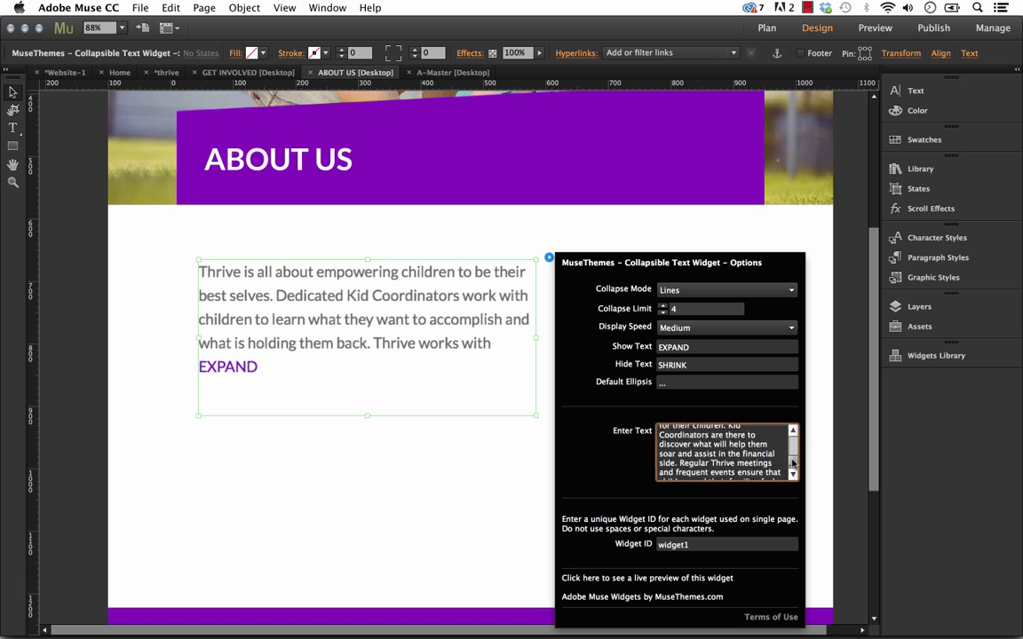
{"action": "scroll", "coordinate": [782, 466], "scroll_direction": "up", "scroll_amount": 2}
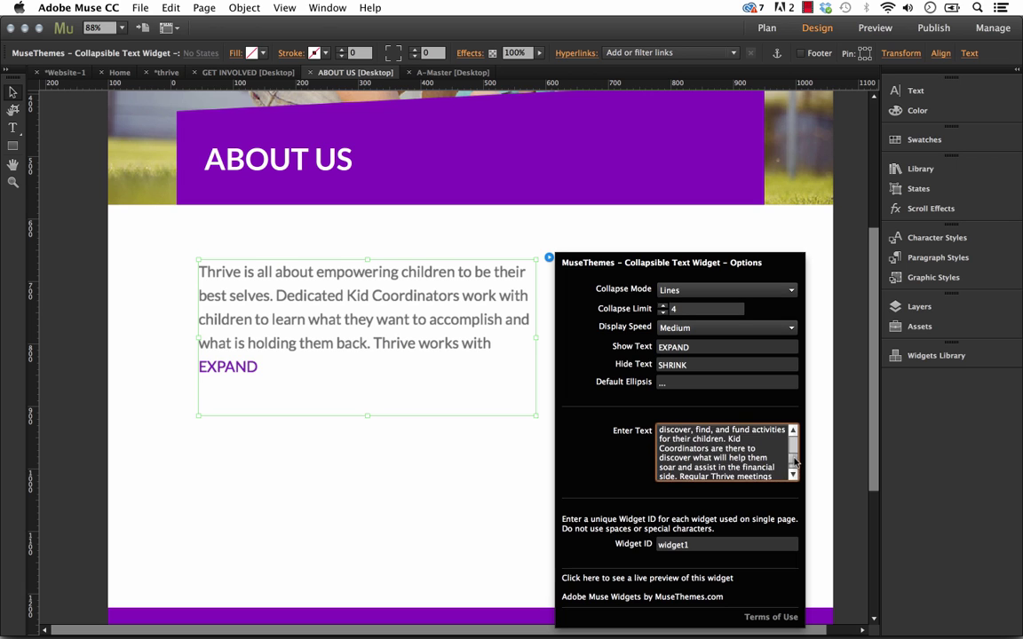
{"action": "scroll", "coordinate": [769, 464], "scroll_direction": "down", "scroll_amount": 2}
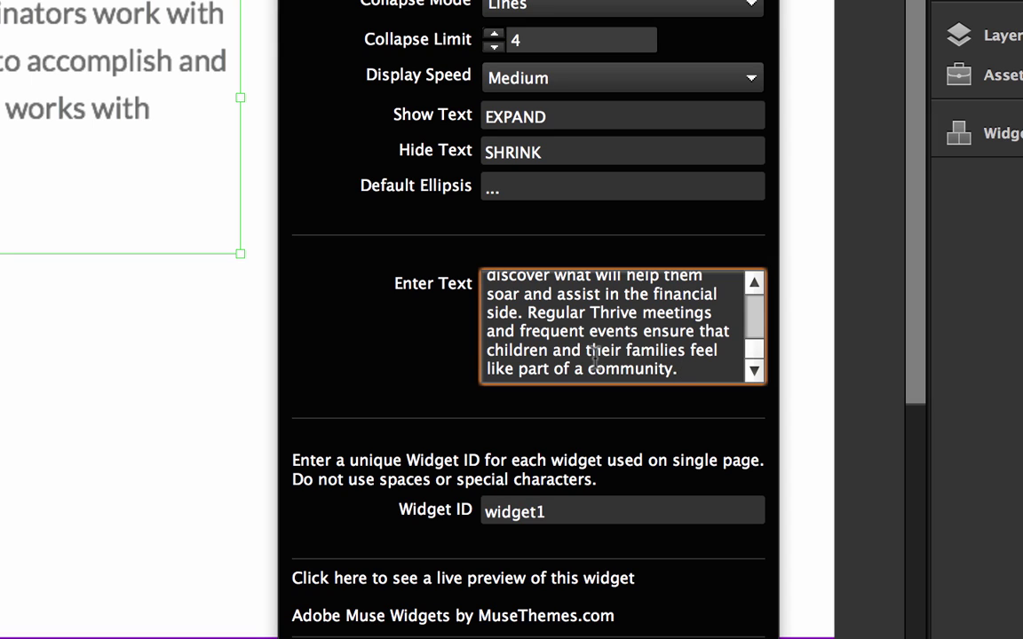
{"action": "left_click", "coordinate": [528, 312]}
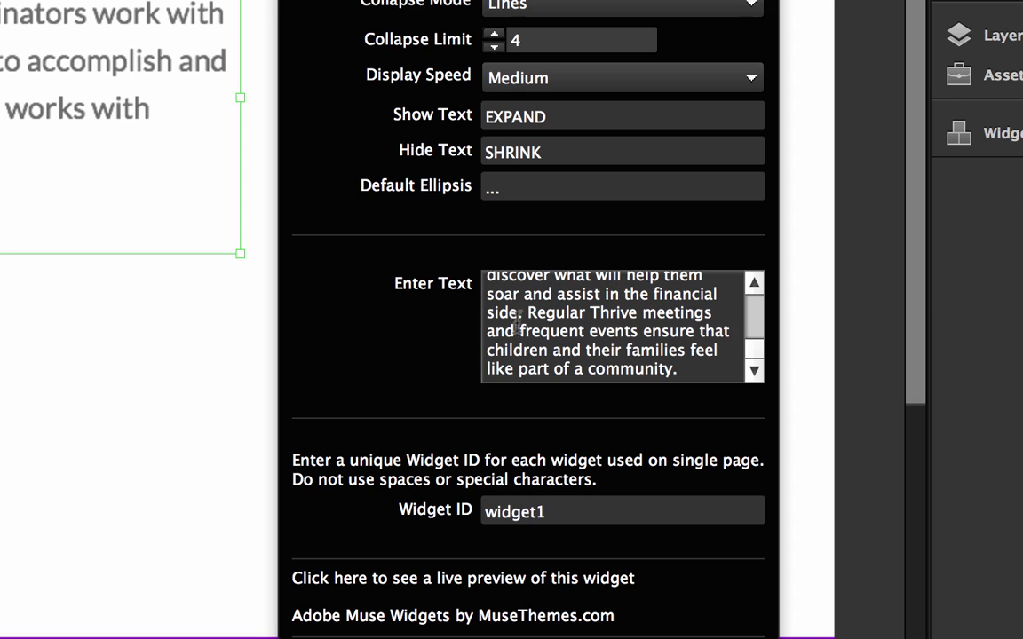
{"action": "left_click", "coordinate": [475, 284]}
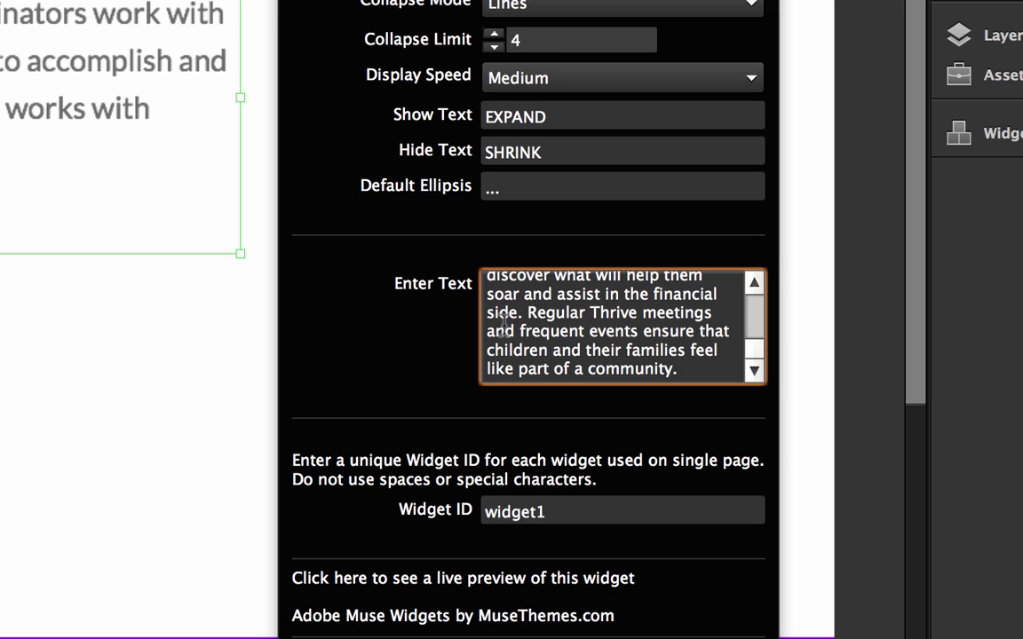
{"action": "mouse_move", "coordinate": [249, 626]}
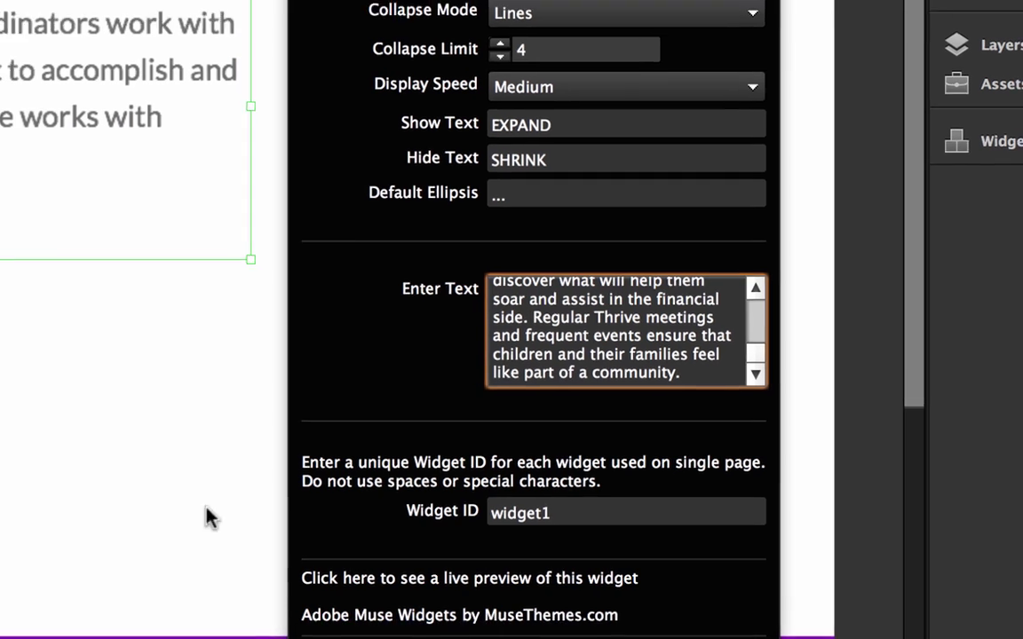
Step: Launch Notes from Spotlight, write </br> in a new note, and select it for copying
{"action": "key", "text": "super+space"}
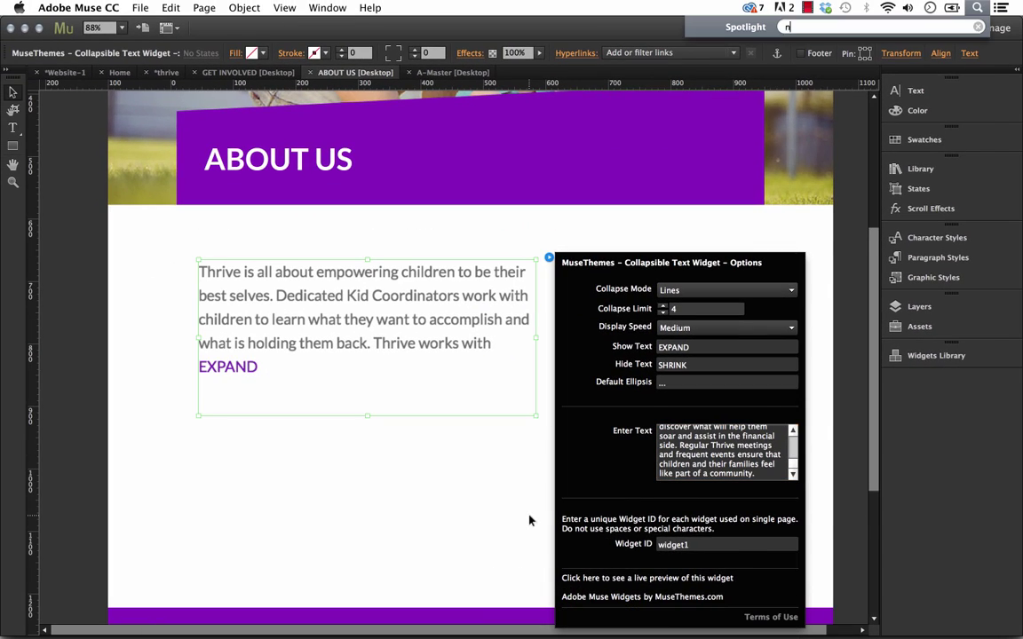
{"action": "type", "text": "note"}
{"action": "key", "text": "Return"}
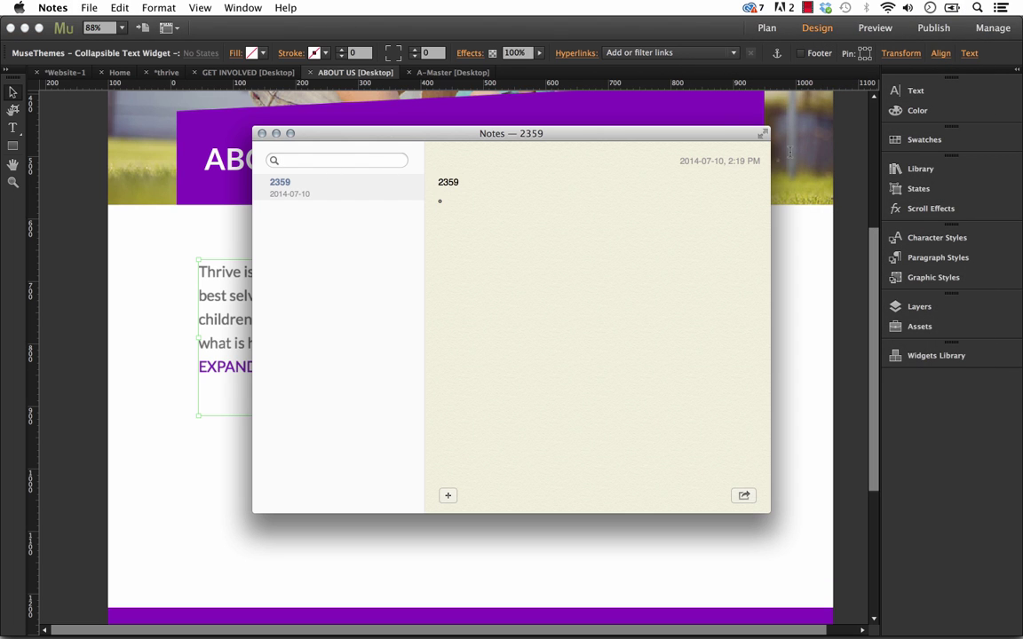
{"action": "left_click", "coordinate": [448, 495]}
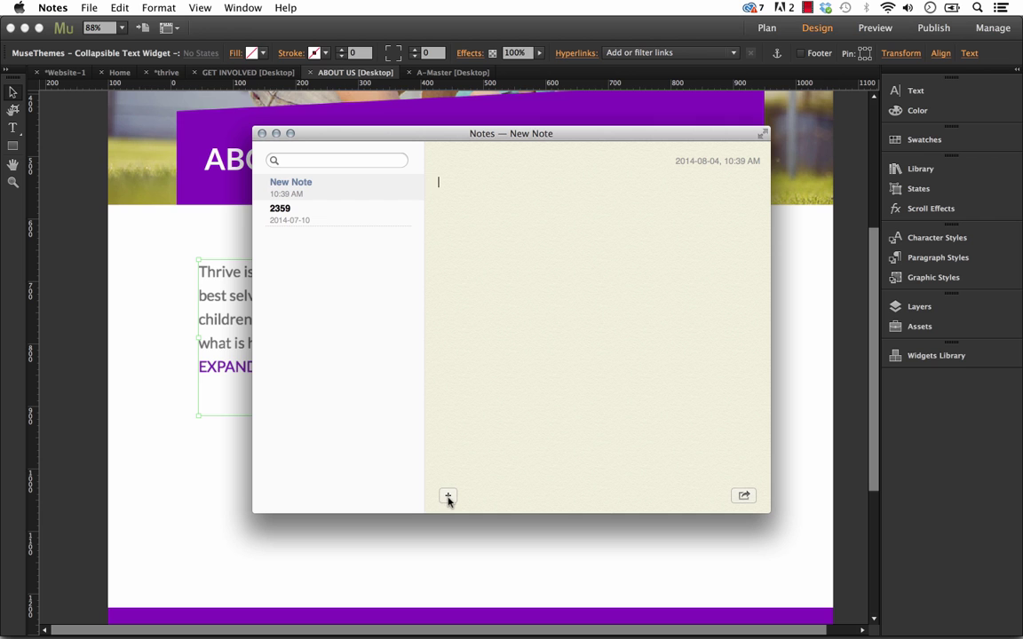
{"action": "type", "text": "</br>"}
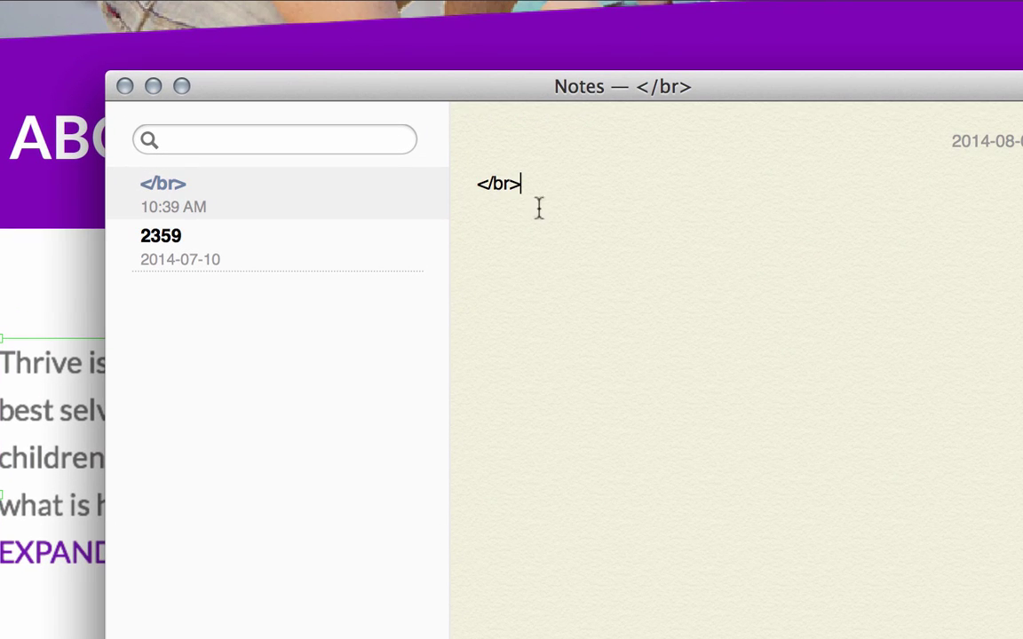
{"action": "left_click_drag", "start_coordinate": [476, 185], "coordinate": [520, 189]}
{"action": "key", "text": "super+c"}
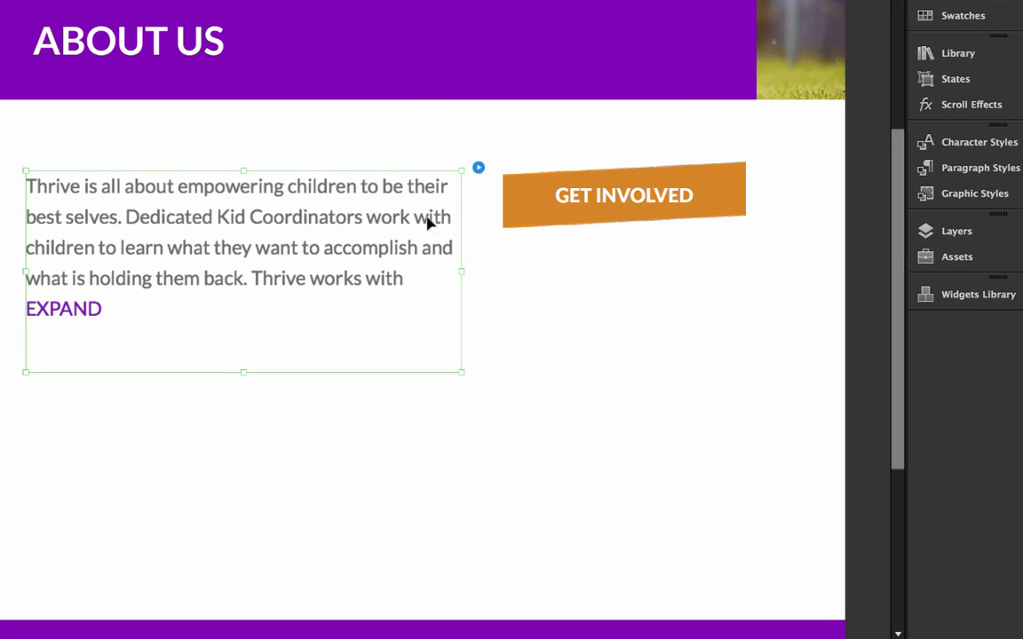
Step: Paste </br></br> after 'side.' in the widget text, then preview the About Us page in the browser
{"action": "left_click", "coordinate": [479, 167]}
{"action": "left_click", "coordinate": [643, 410]}
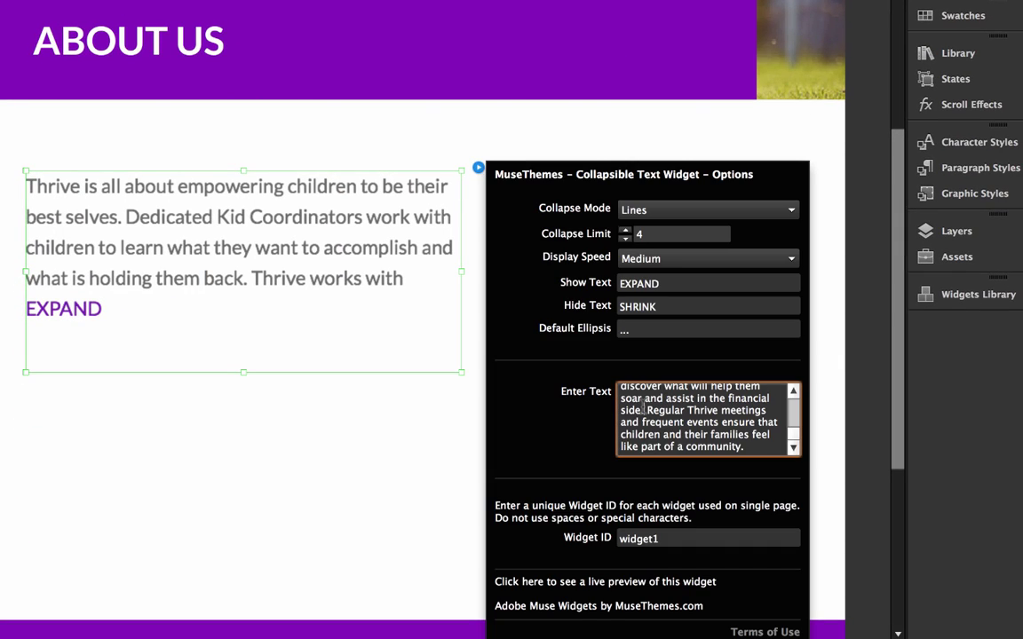
{"action": "key", "text": "super+v"}
{"action": "key", "text": "super+v"}
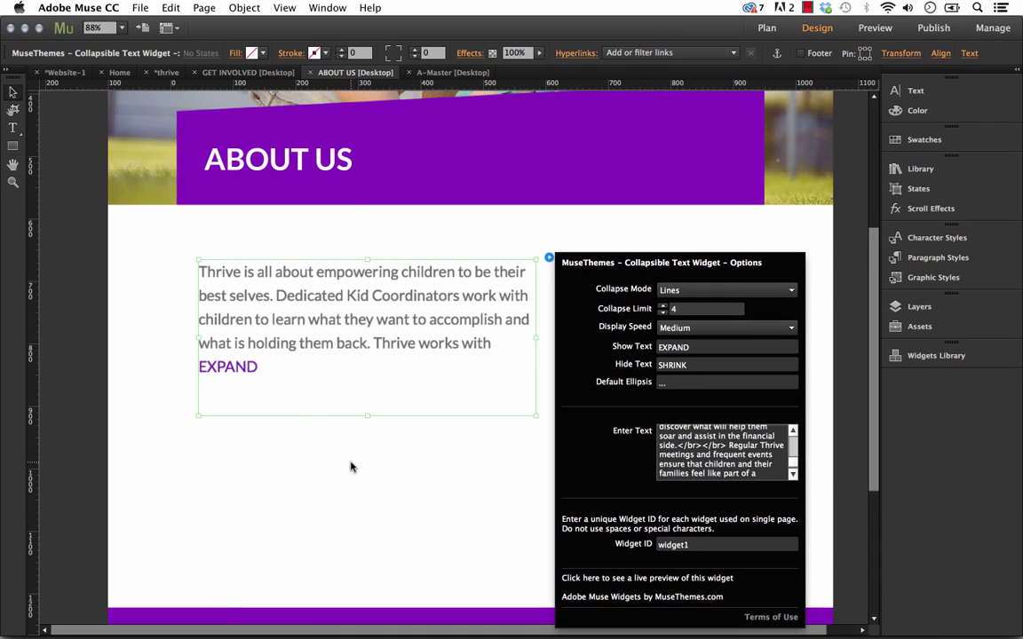
{"action": "left_click", "coordinate": [352, 465]}
{"action": "left_click", "coordinate": [140, 7]}
{"action": "left_click", "coordinate": [216, 271]}
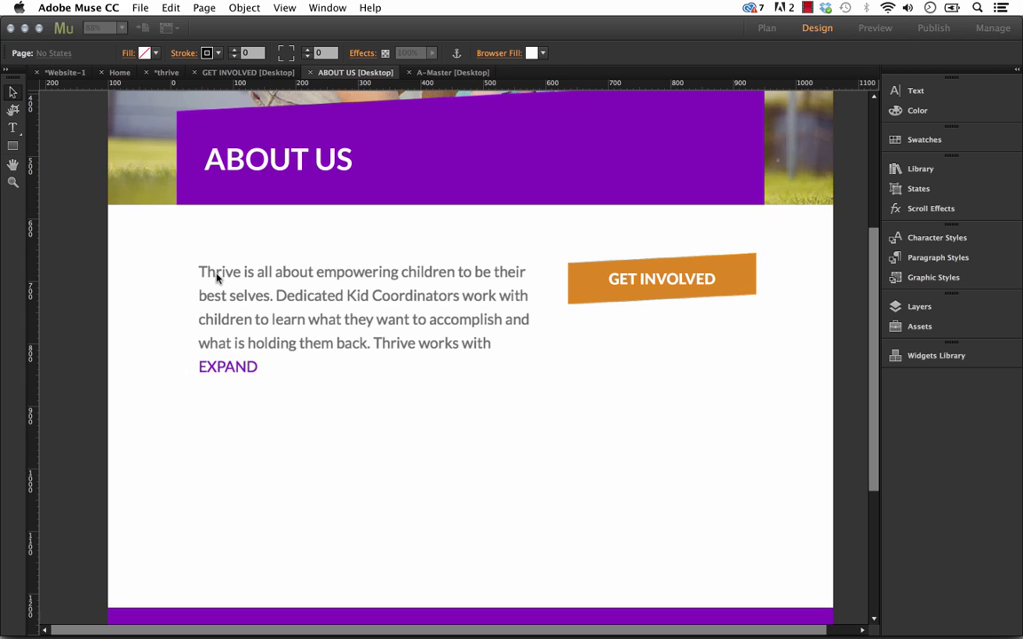
Step: Expand the previewed text to confirm 'Regular Thrive meetings' starts a new paragraph, then return to Muse
{"action": "scroll", "coordinate": [344, 346], "scroll_direction": "down", "scroll_amount": 8}
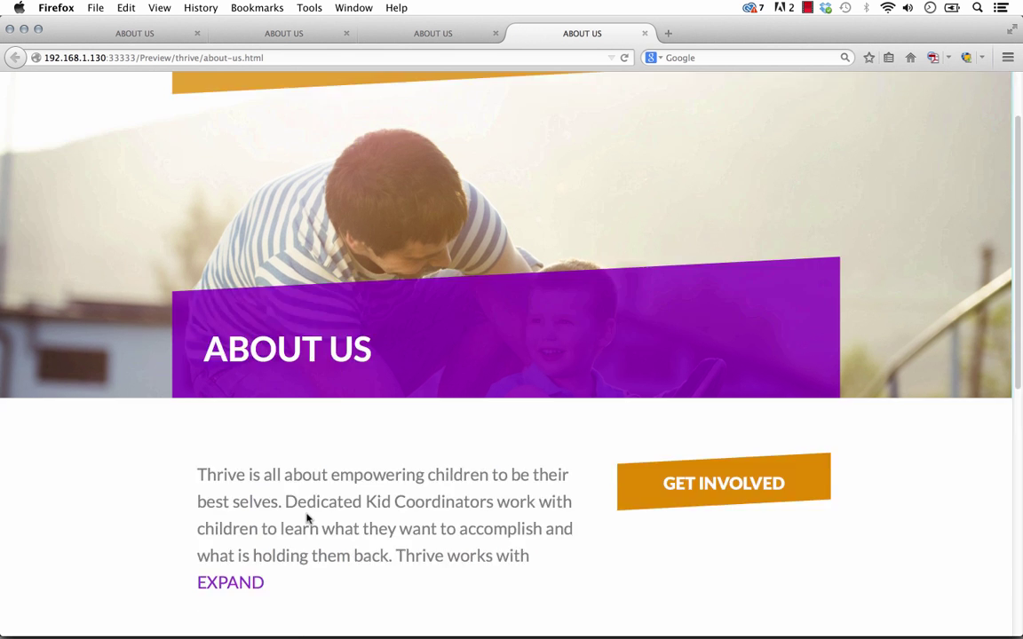
{"action": "left_click", "coordinate": [244, 247]}
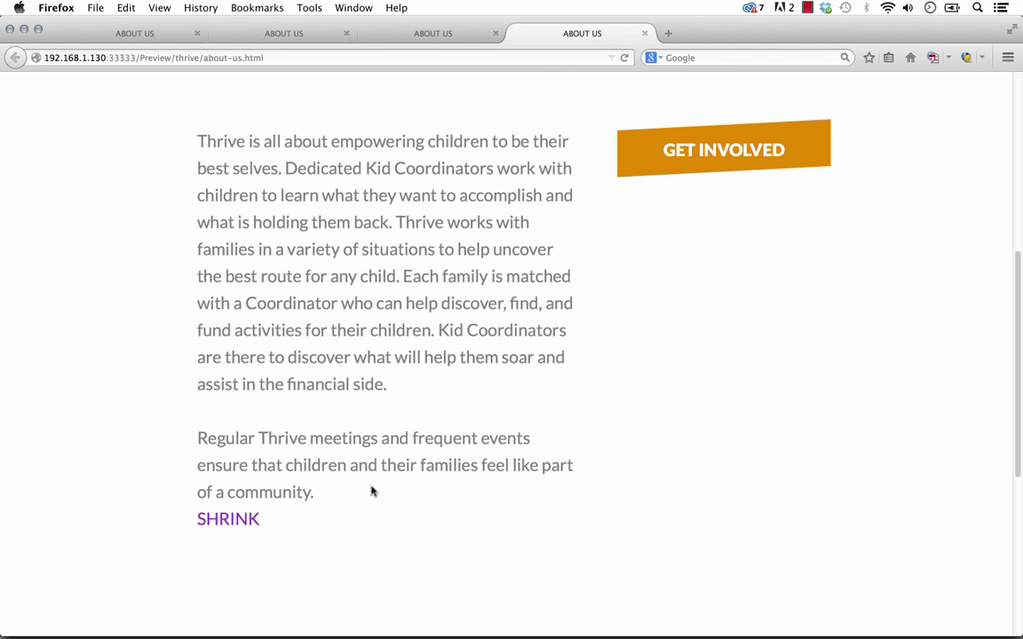
{"action": "mouse_move", "coordinate": [399, 636]}
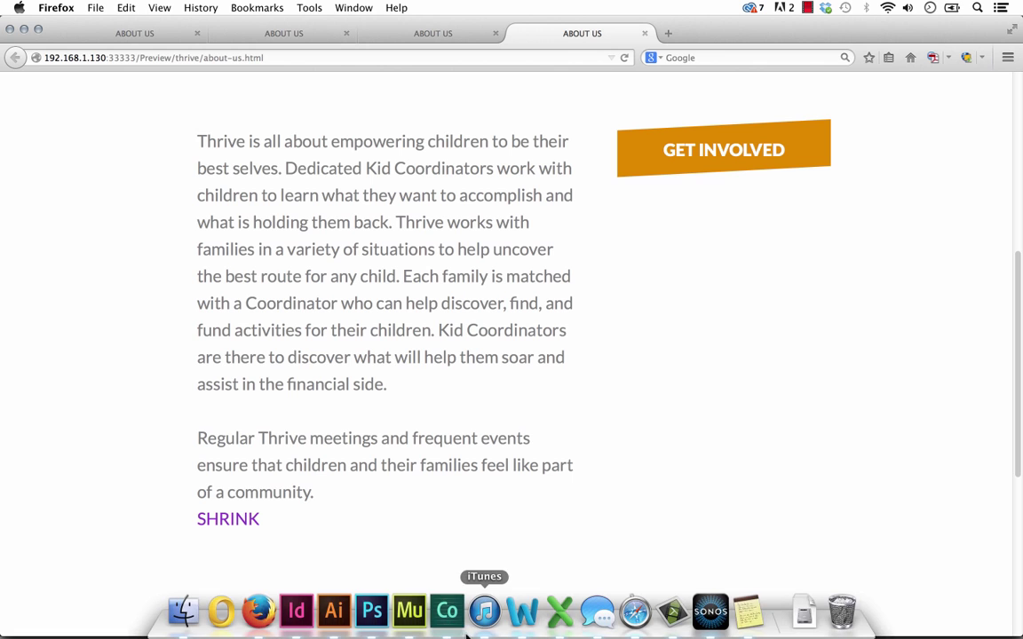
{"action": "left_click", "coordinate": [405, 624]}
Step: Check the inserted break tags in the collapsible widget's Options, then close the panel
{"action": "left_click", "coordinate": [379, 343]}
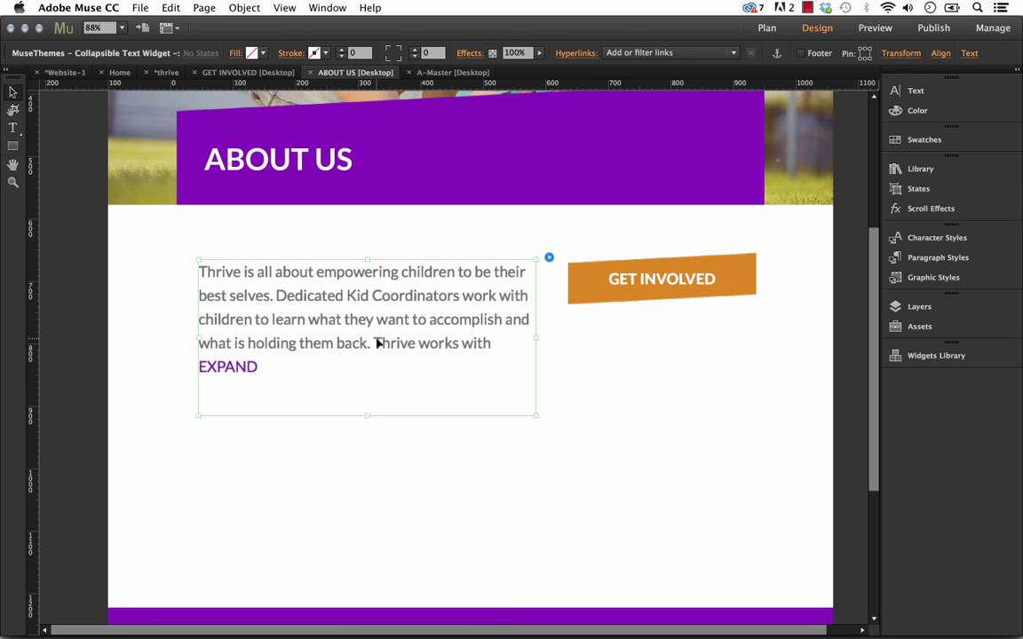
{"action": "left_click", "coordinate": [549, 257]}
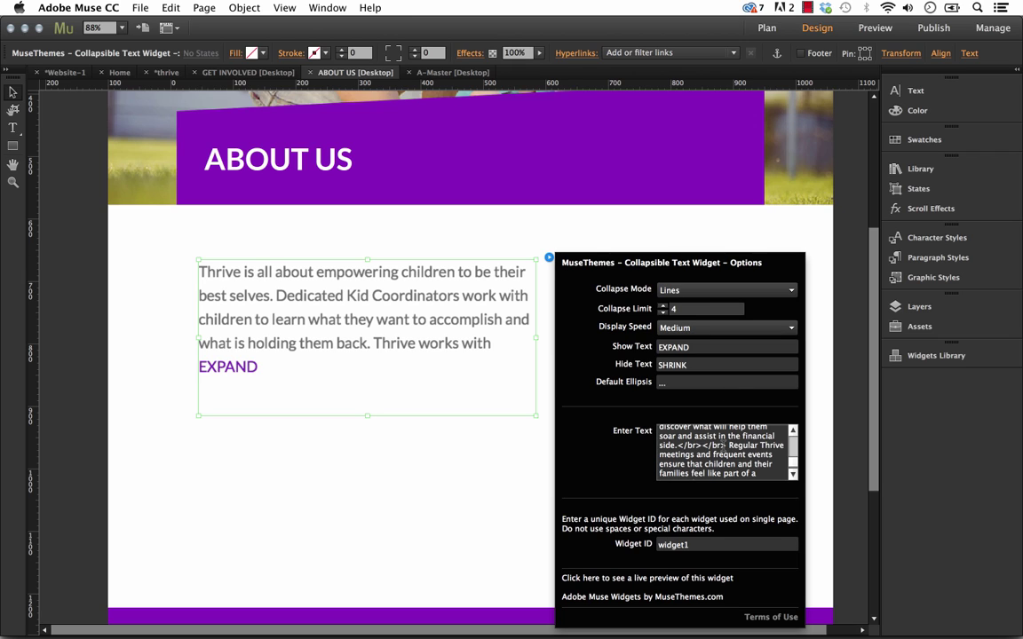
{"action": "left_click", "coordinate": [721, 446]}
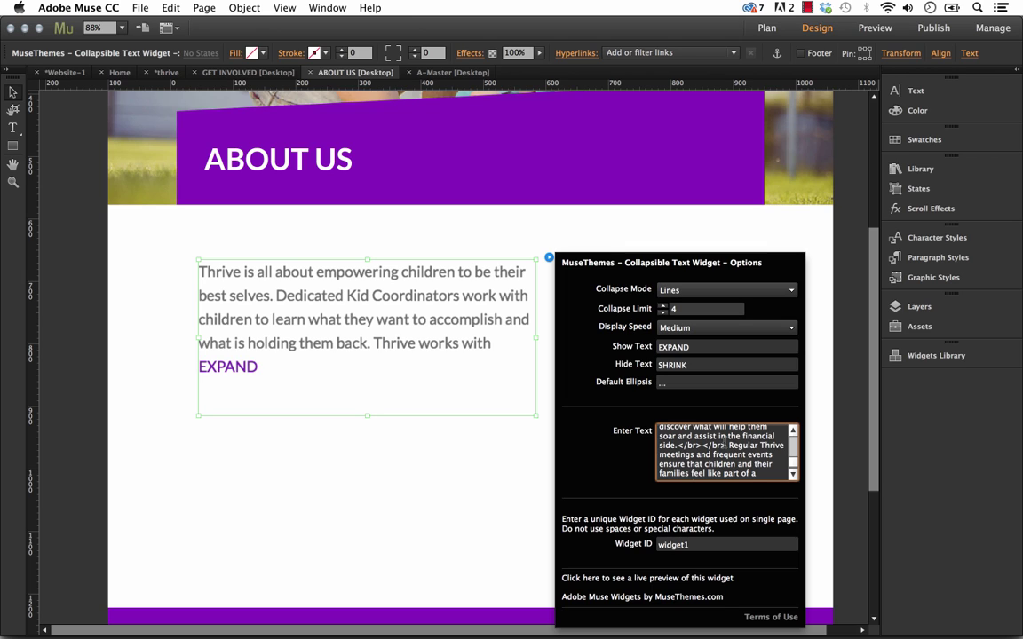
{"action": "left_click", "coordinate": [377, 469]}
Step: Nudge the text widget, GET INVOLVED button and ABOUT US heading a few pixels to align their edges
{"action": "left_click", "coordinate": [363, 359]}
{"action": "left_click_drag", "start_coordinate": [363, 358], "coordinate": [368, 356]}
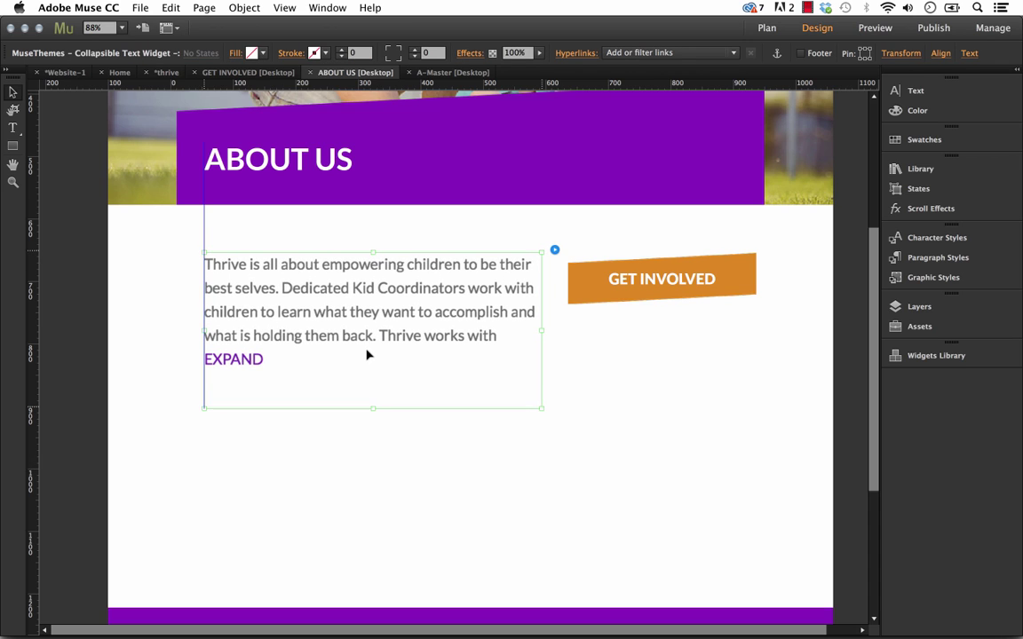
{"action": "left_click_drag", "start_coordinate": [655, 299], "coordinate": [658, 294]}
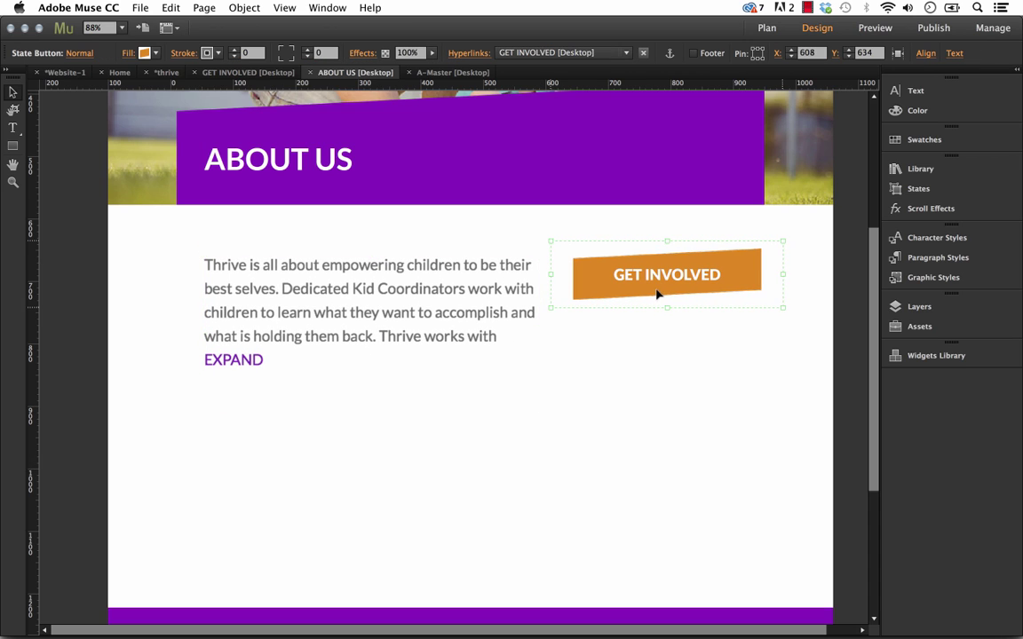
{"action": "left_click", "coordinate": [664, 344]}
{"action": "scroll", "coordinate": [664, 413], "scroll_direction": "up", "scroll_amount": 5}
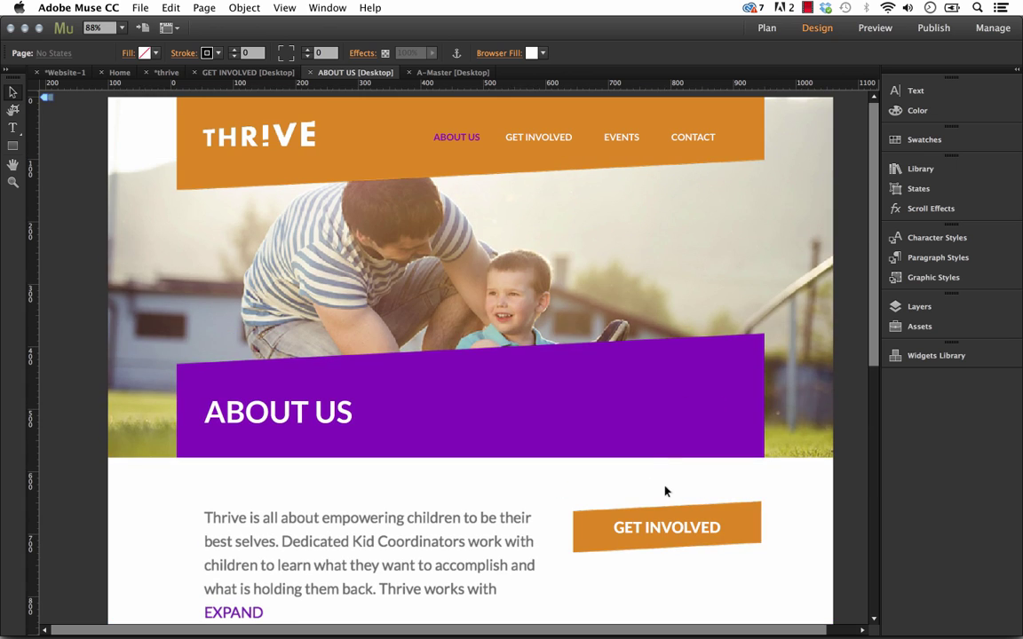
{"action": "left_click", "coordinate": [267, 414]}
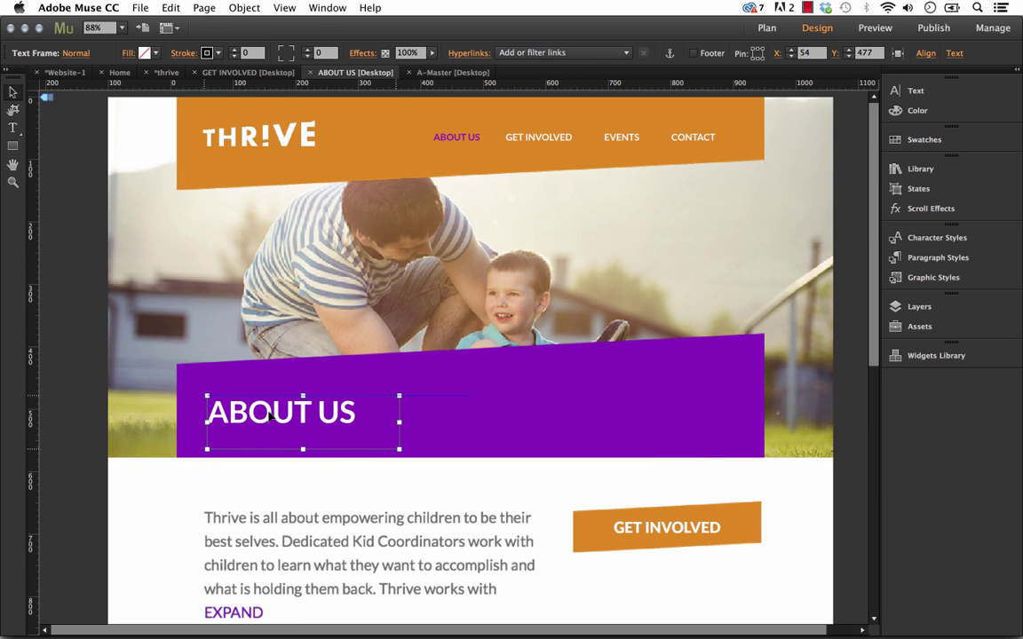
{"action": "left_click_drag", "start_coordinate": [270, 414], "coordinate": [272, 414]}
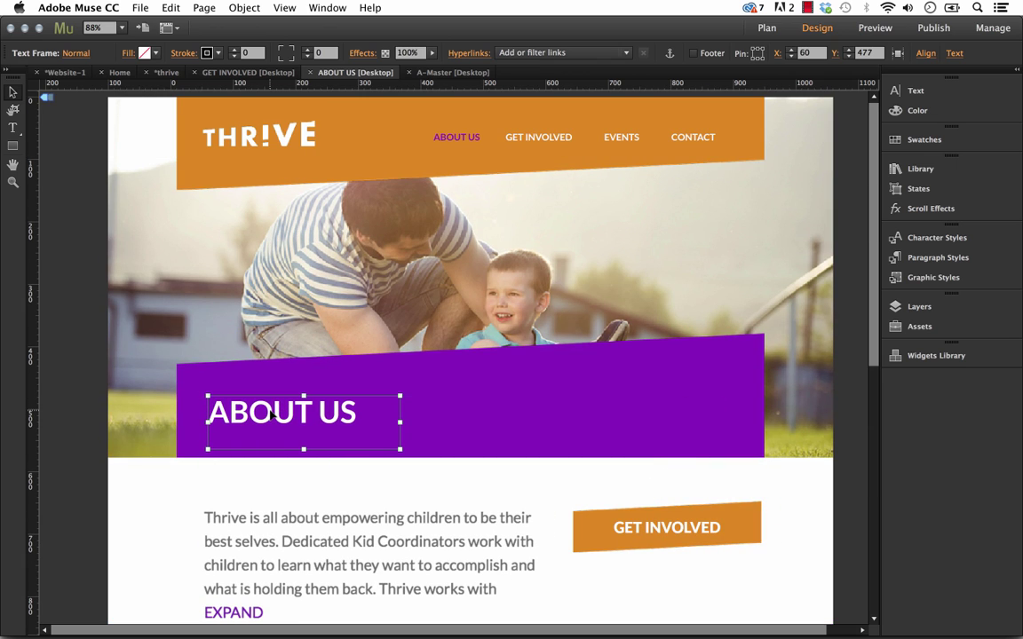